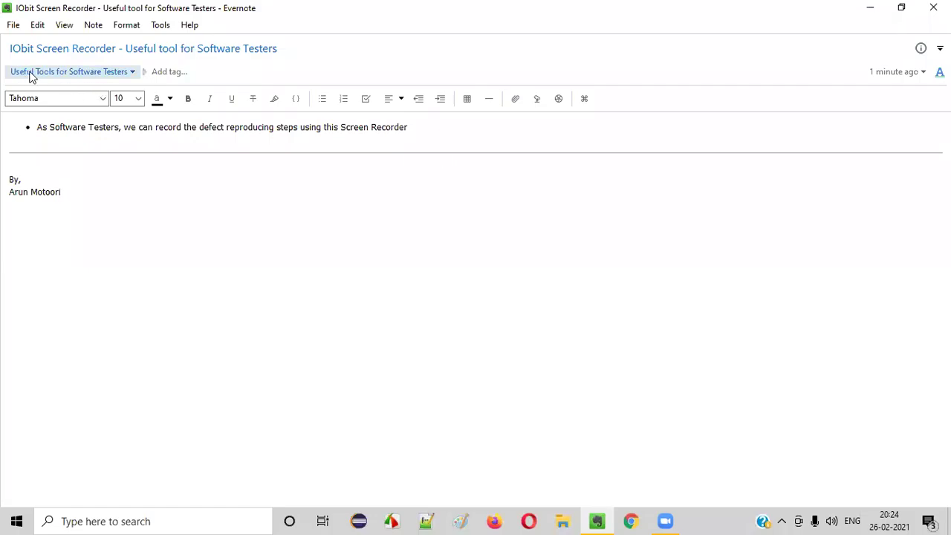
# - Highlight 'IObit Screen Recorder' in the note title and bullet text, then switch to Chrome
pyautogui.click(9, 48)
pyautogui.moveTo(10, 48); pyautogui.dragTo(116, 48)
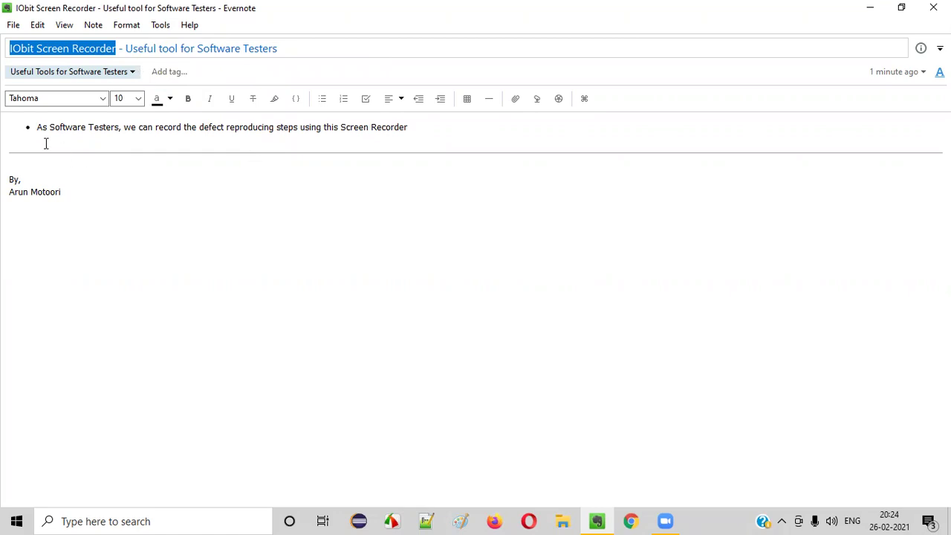
pyautogui.moveTo(41, 130); pyautogui.dragTo(226, 128)
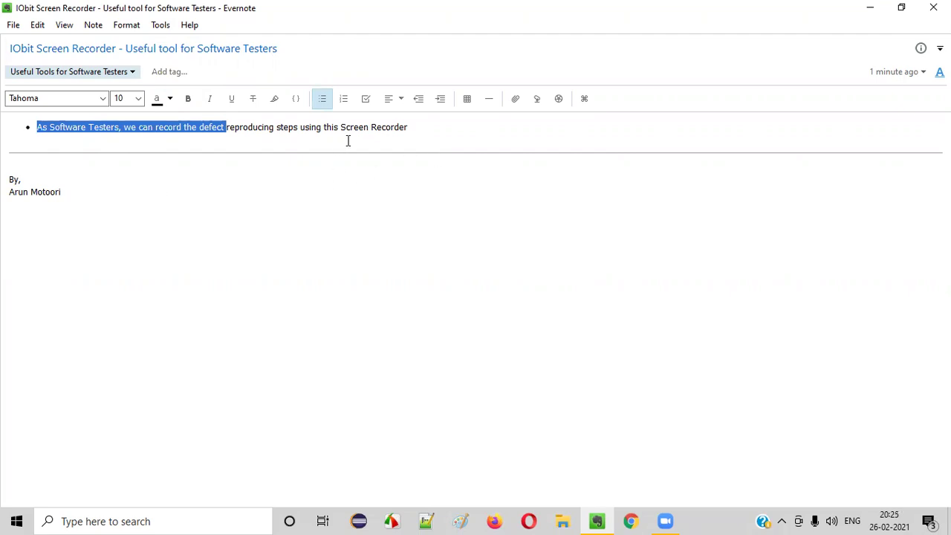
pyautogui.moveTo(342, 127); pyautogui.dragTo(412, 130)
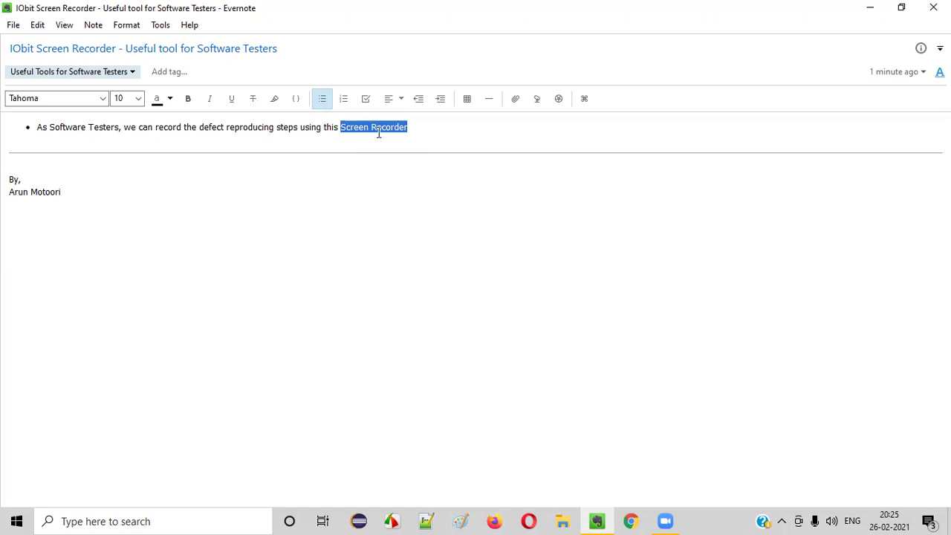
pyautogui.moveTo(12, 48); pyautogui.dragTo(119, 50)
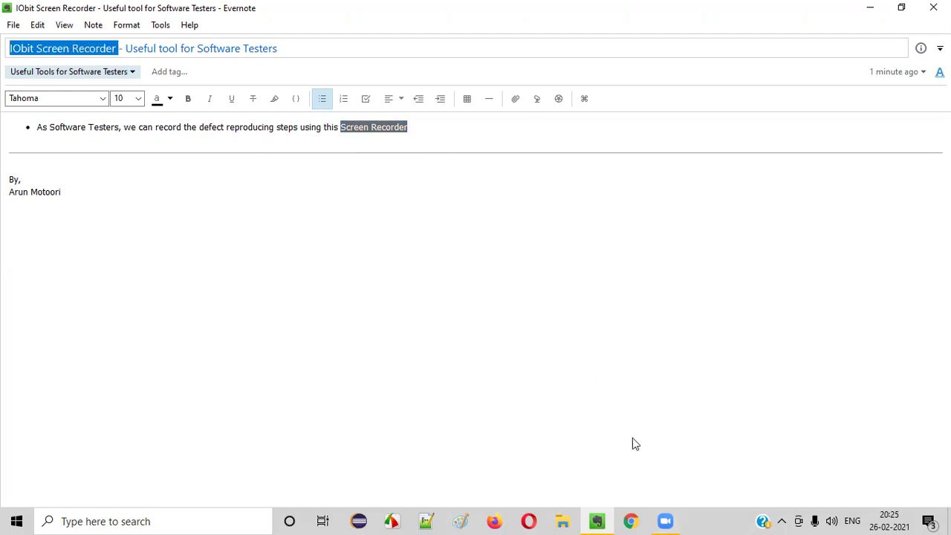
pyautogui.click(630, 521)
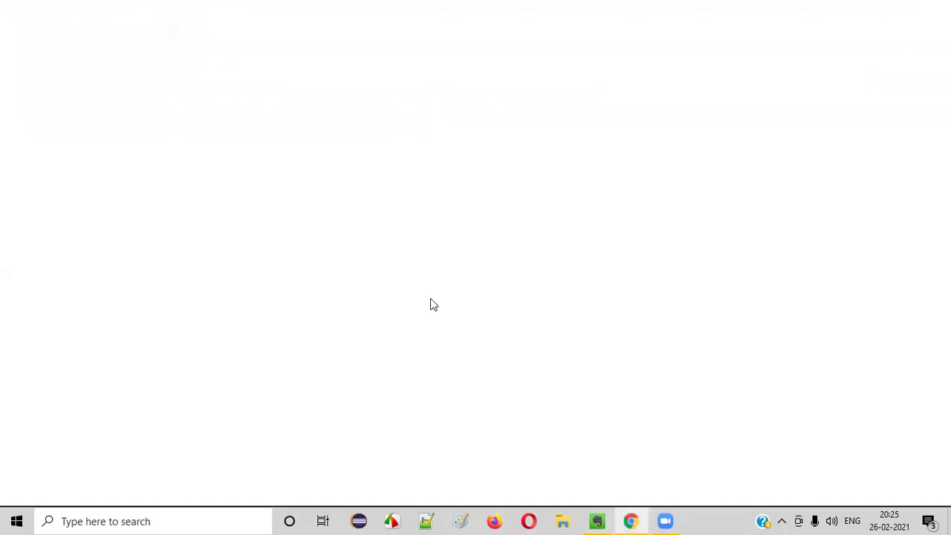
# - Search Google for 'iobit screen recorder' and open the official recorder.iobit.com result
pyautogui.write('iobit screen')
pyautogui.press('Return')
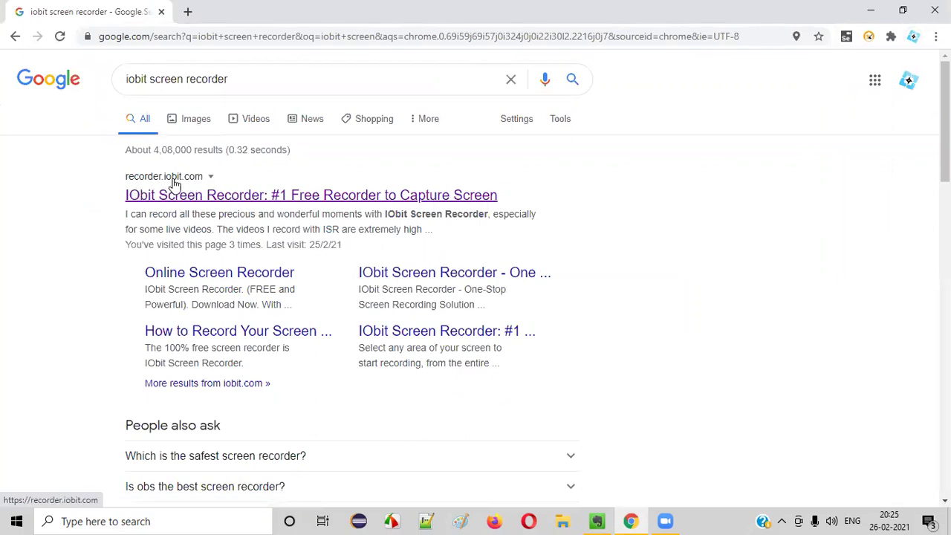
pyautogui.click(196, 199)
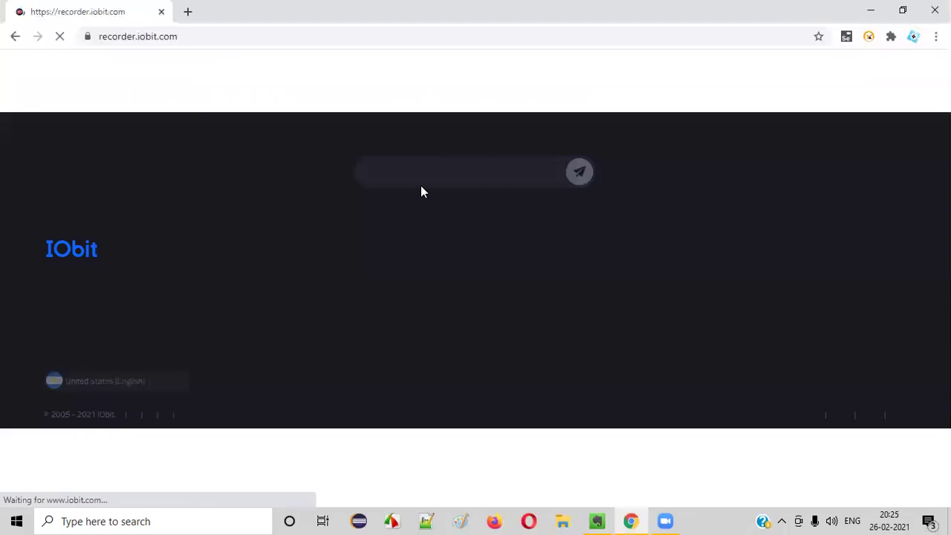
pyautogui.scroll(-1, 421, 168)
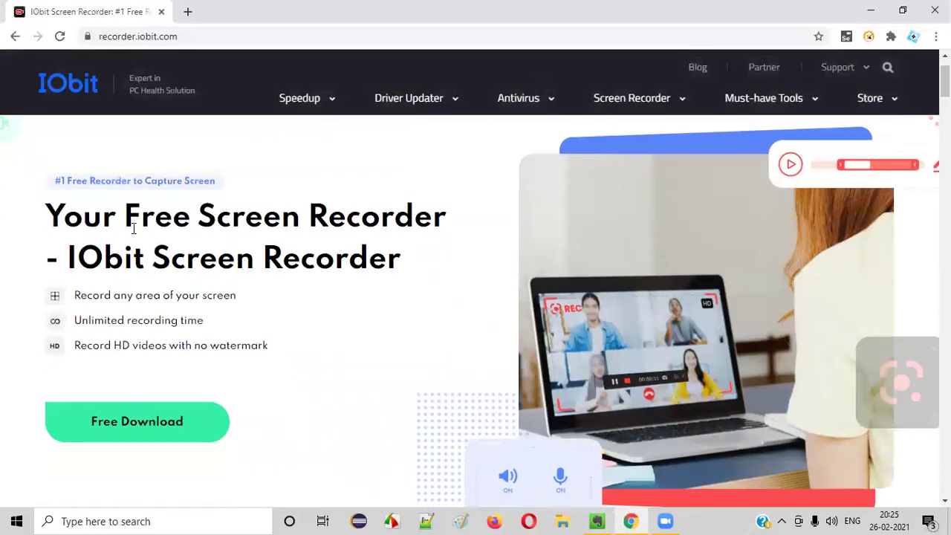
# - Highlight 'Screen Recorder' and 'Free' in the headline, plus the unlimited-time and no-watermark features
pyautogui.moveTo(197, 223); pyautogui.dragTo(462, 231)
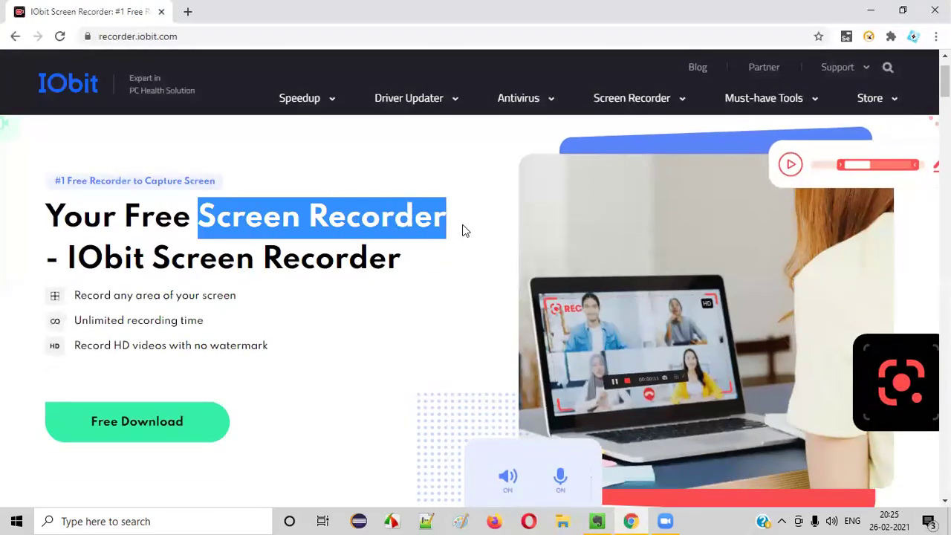
pyautogui.moveTo(118, 215); pyautogui.dragTo(192, 213)
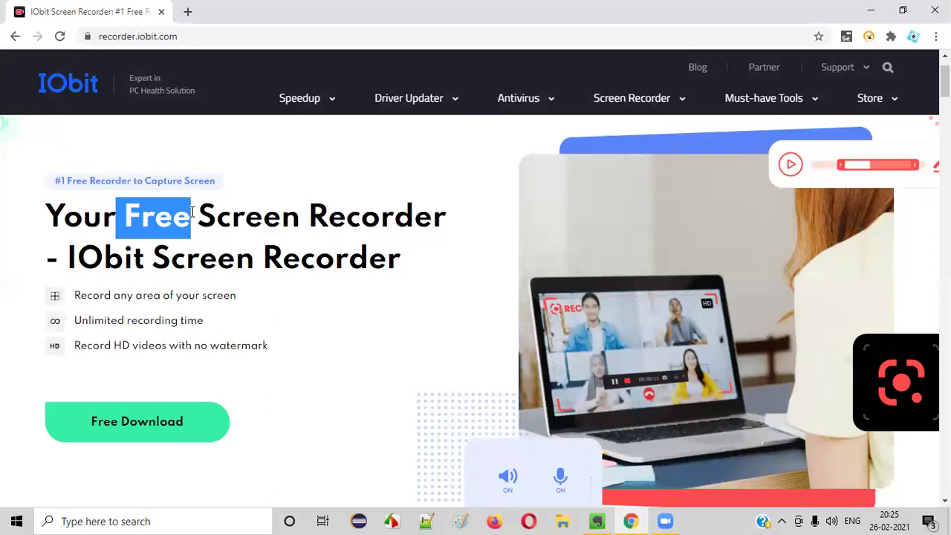
pyautogui.scroll(-1, 285, 210)
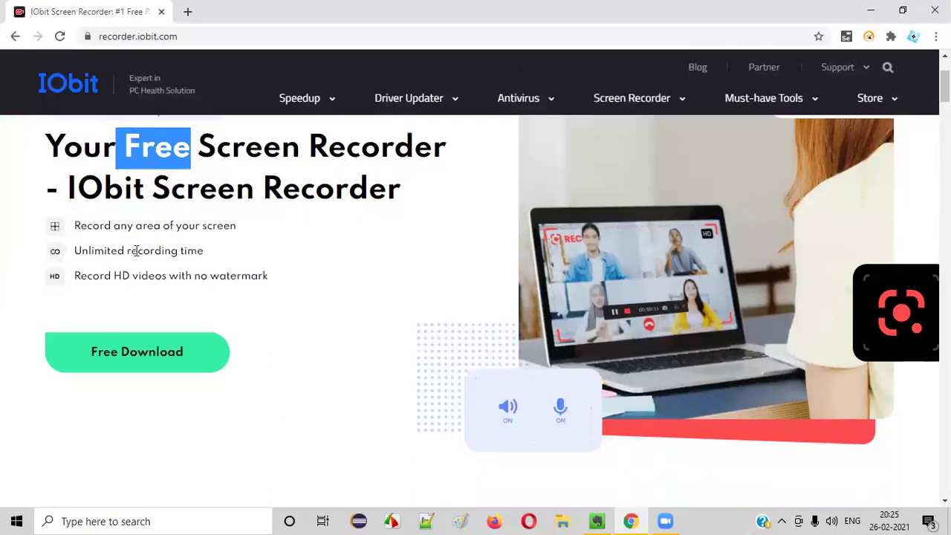
pyautogui.click(86, 252)
pyautogui.moveTo(86, 251); pyautogui.dragTo(212, 254)
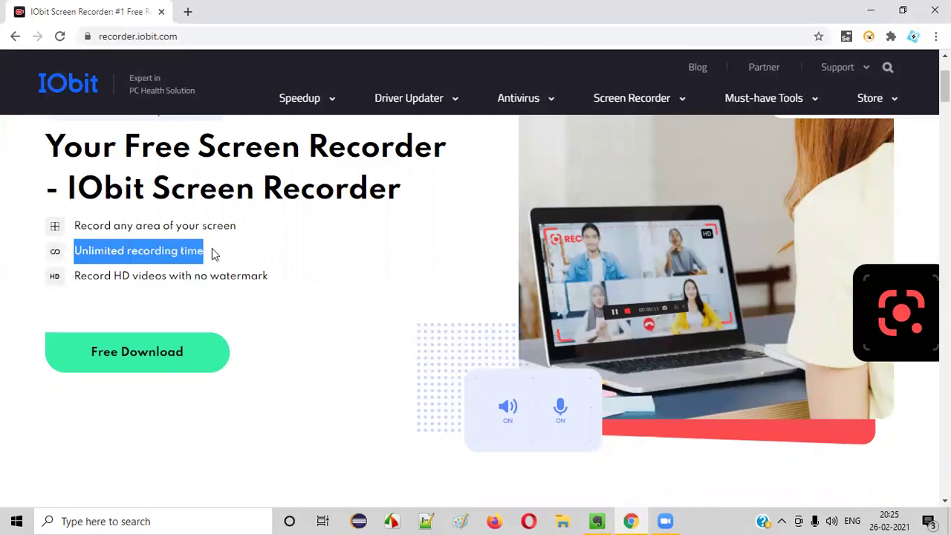
pyautogui.moveTo(74, 276); pyautogui.dragTo(271, 275)
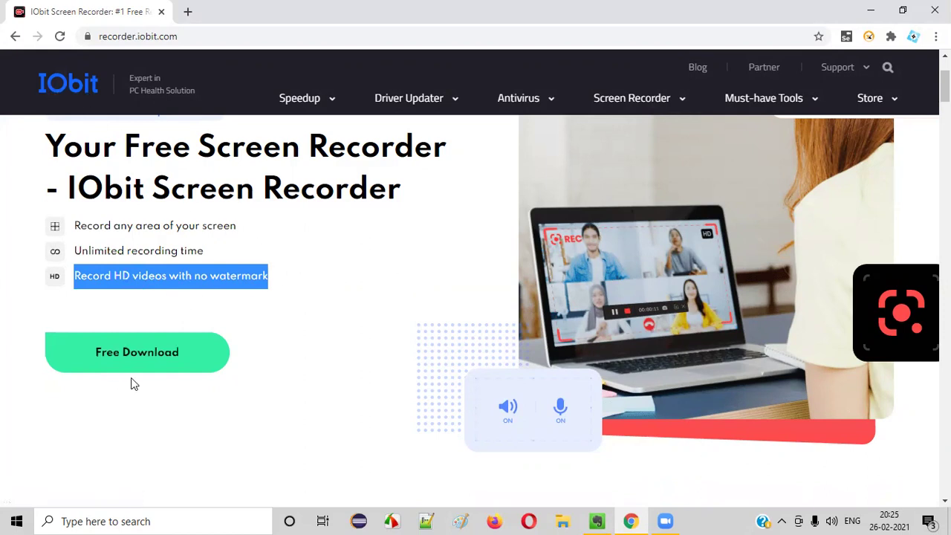
# - Highlight the whole page heading, then download the free IObit Screen Recorder installer
pyautogui.click(240, 246)
pyautogui.moveTo(47, 146); pyautogui.dragTo(420, 196)
pyautogui.click(297, 341)
pyautogui.scroll(-1, 171, 327)
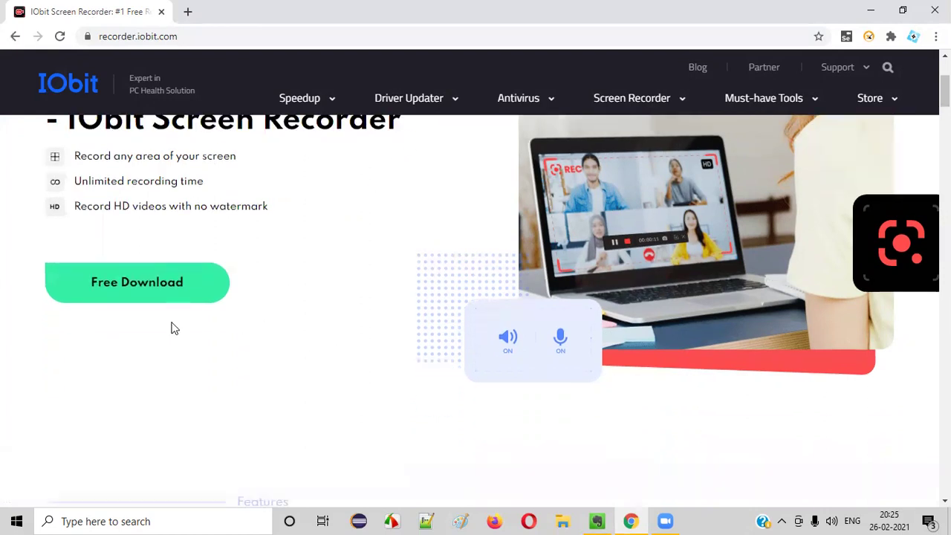
pyautogui.click(137, 291)
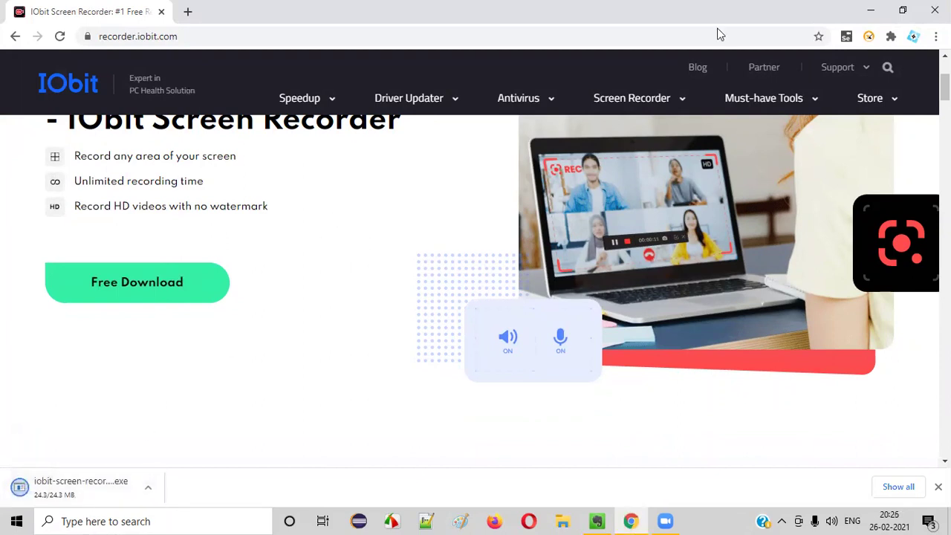
# - Show the downloaded installer in Downloads and launch iobit-screen-recorder-setup
pyautogui.click(153, 487)
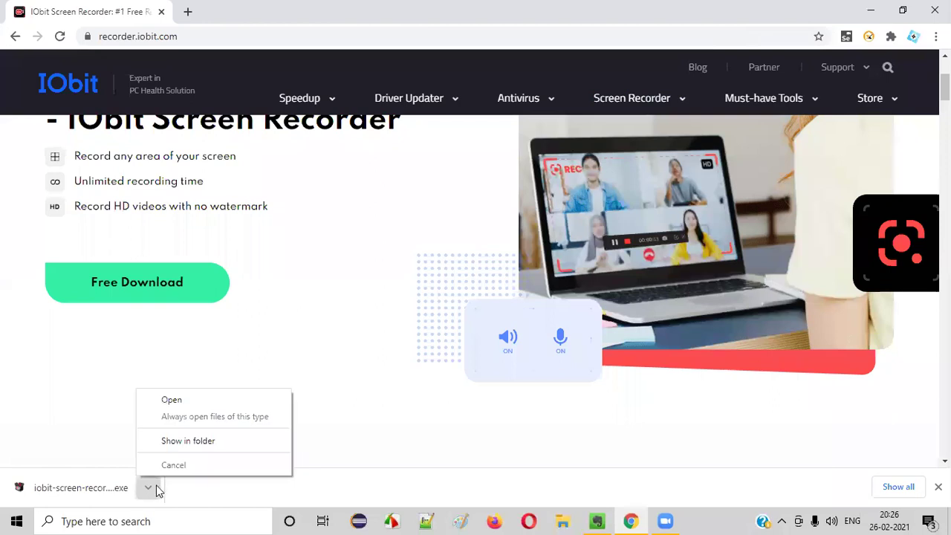
pyautogui.click(190, 444)
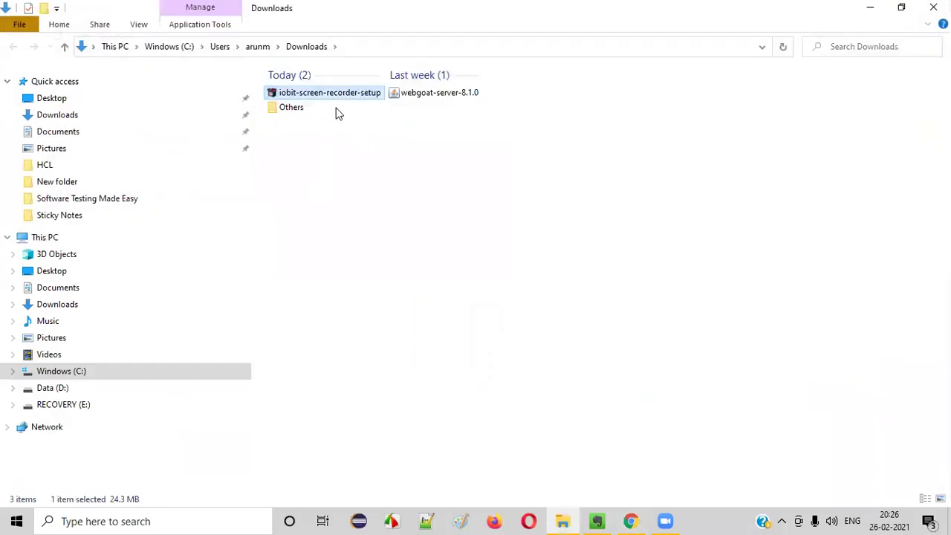
pyautogui.doubleClick(343, 97)
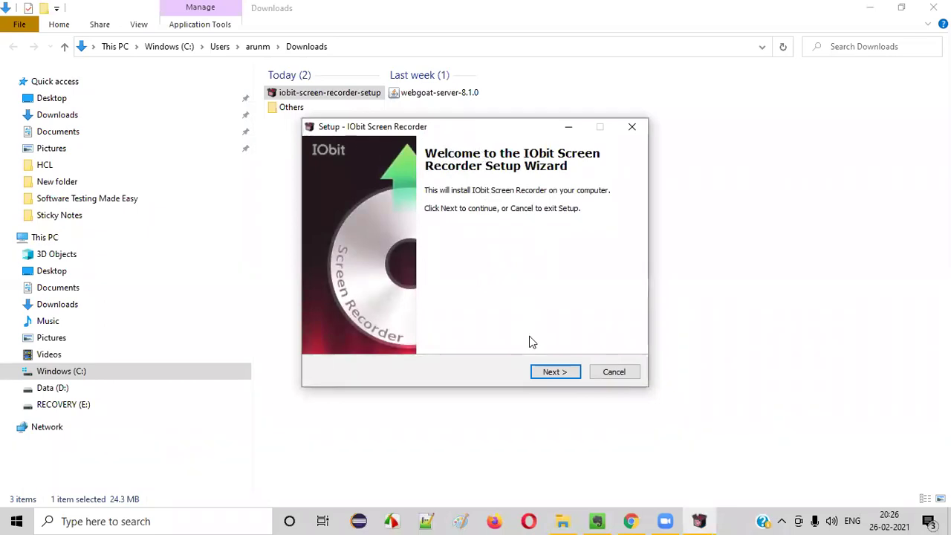
# - Install with the licence accepted and default location and icons, then close Edge and return
pyautogui.click(558, 373)
pyautogui.click(555, 372)
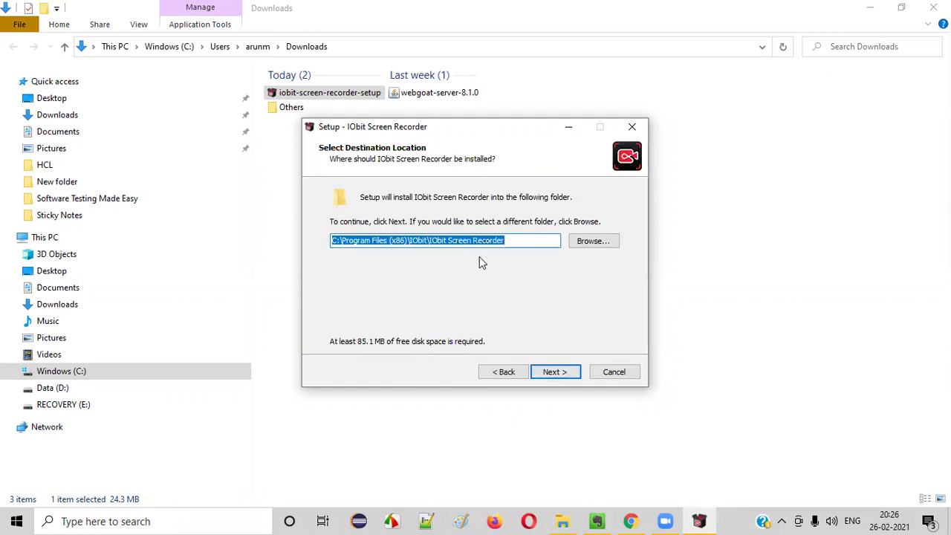
pyautogui.click(567, 373)
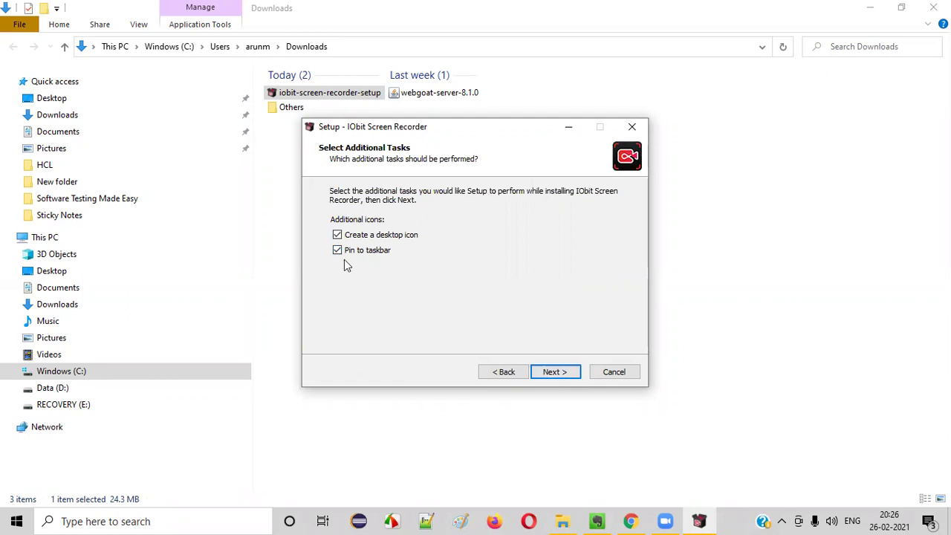
pyautogui.click(566, 373)
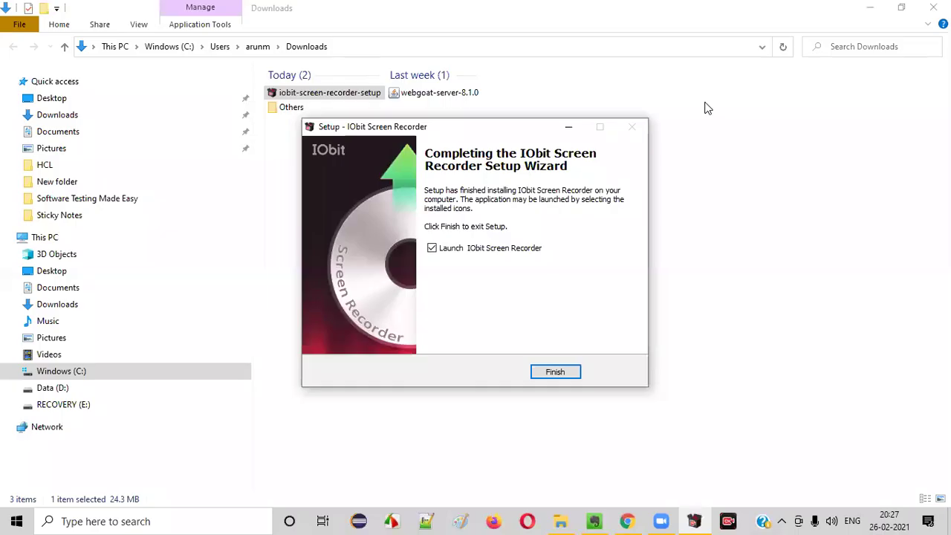
pyautogui.click(556, 372)
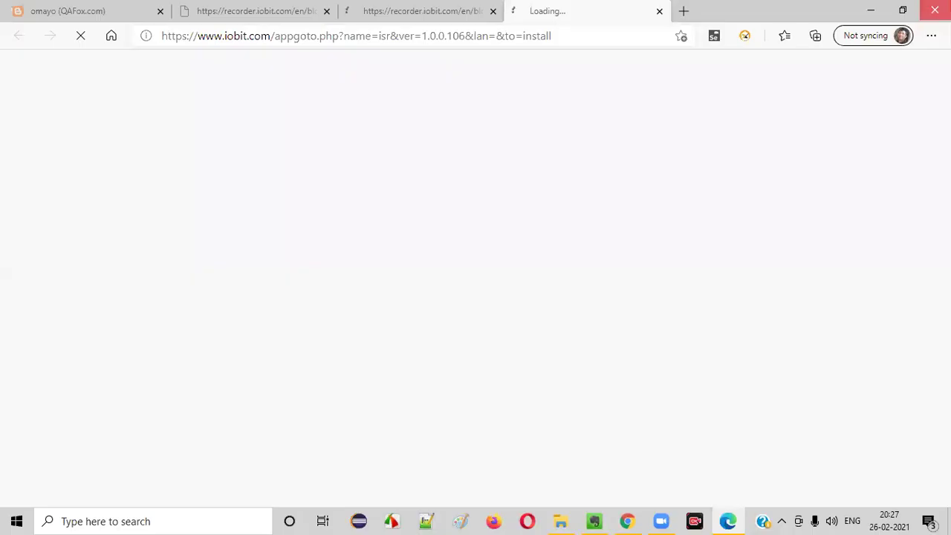
pyautogui.hotkey('alt', 'F4')
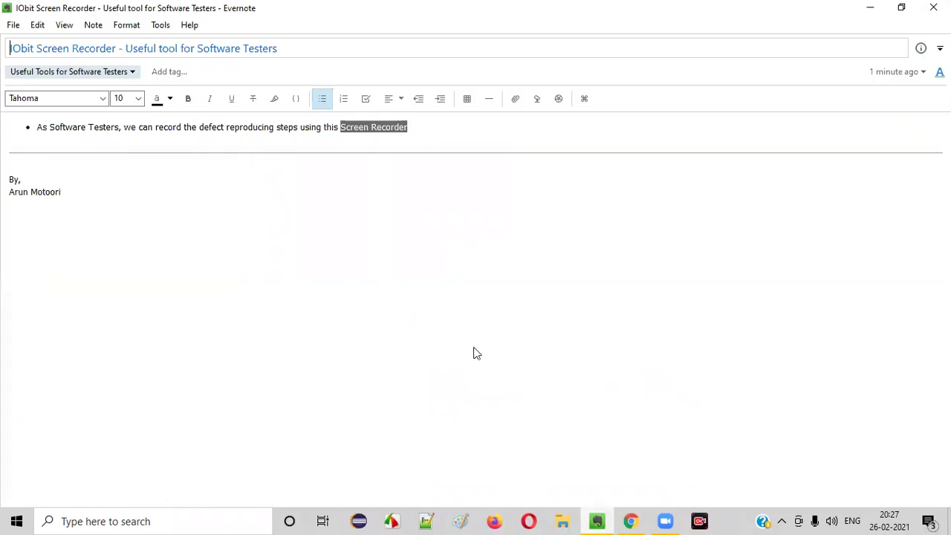
pyautogui.click(476, 353)
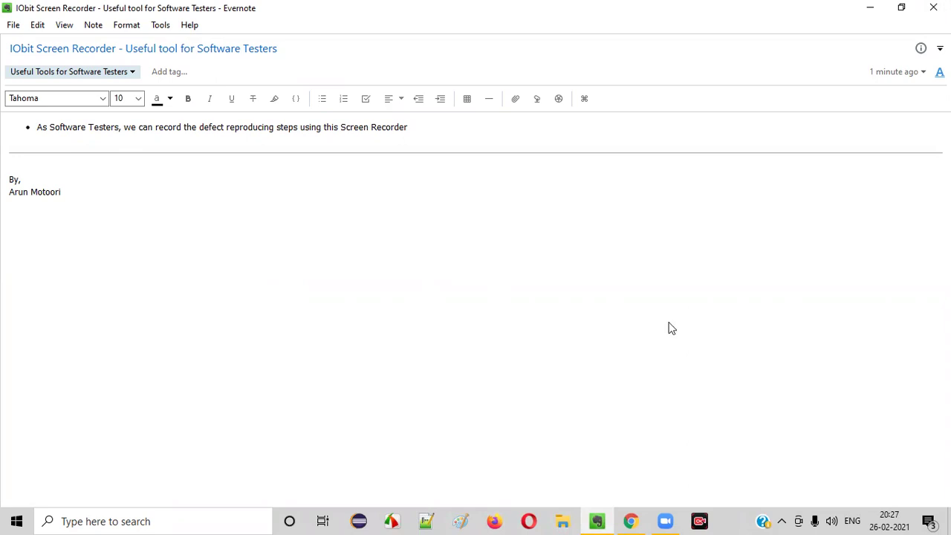
# - Open the tutorialsninja.com/demo store in a new Chrome tab
pyautogui.click(633, 519)
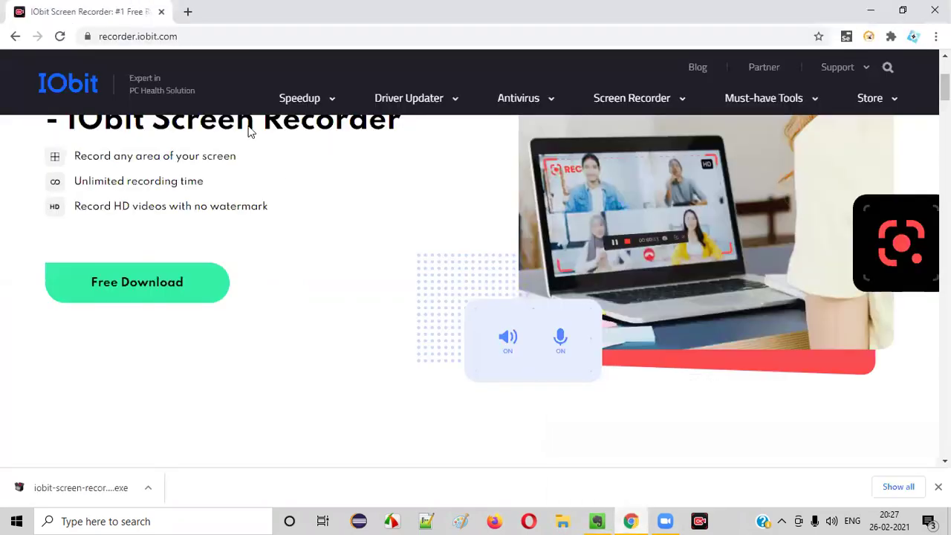
pyautogui.click(188, 11)
pyautogui.click(169, 33)
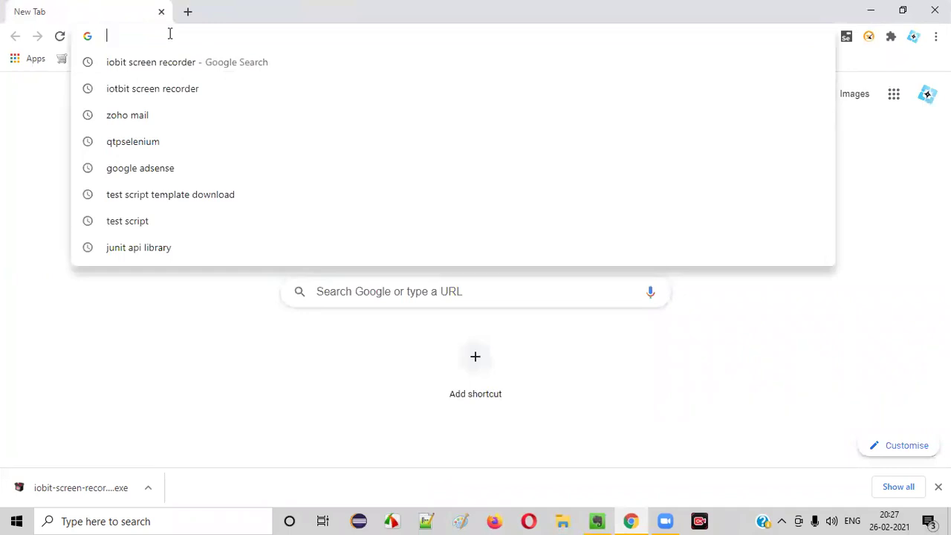
pyautogui.write('t')
pyautogui.press('Return')
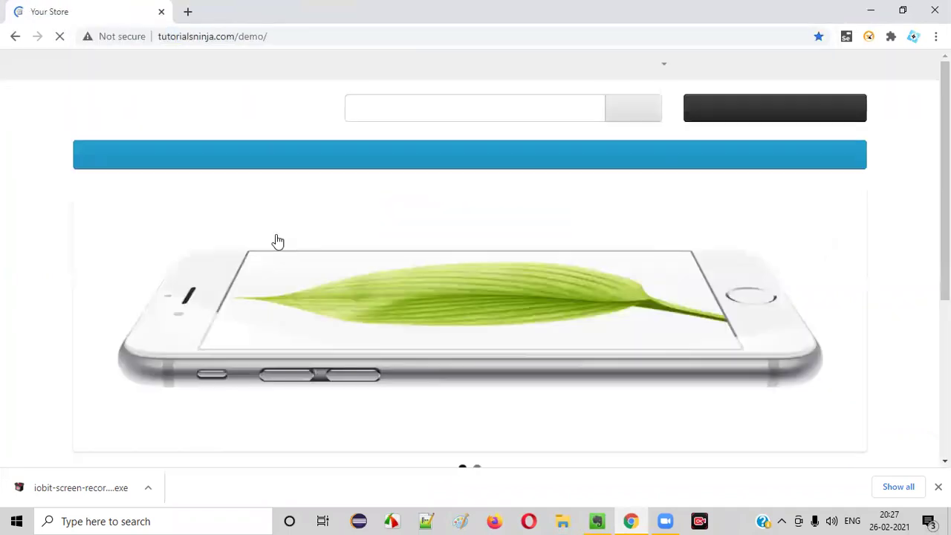
# - Search the store for 'Canon' and open the Canon EOS 5D product page
pyautogui.click(391, 108)
pyautogui.write('C')
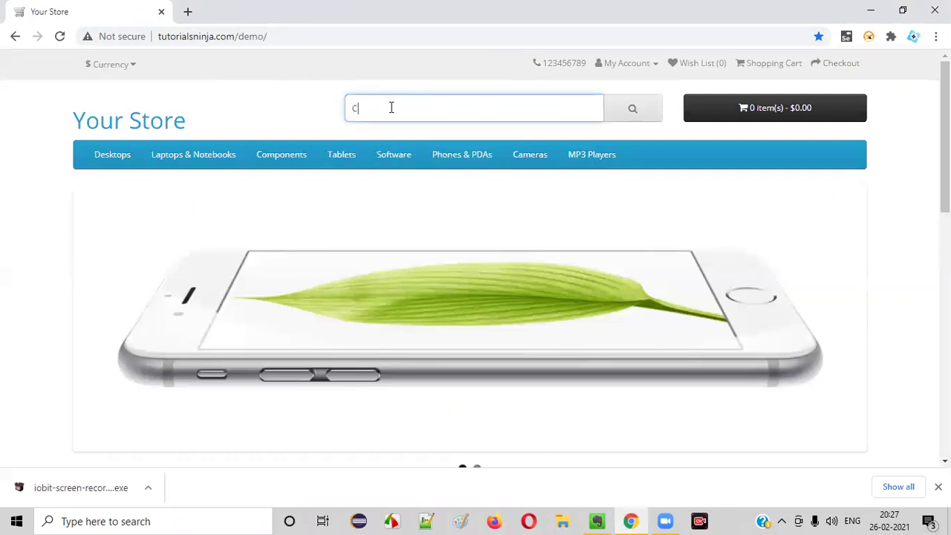
pyautogui.write('anon')
pyautogui.press('Return')
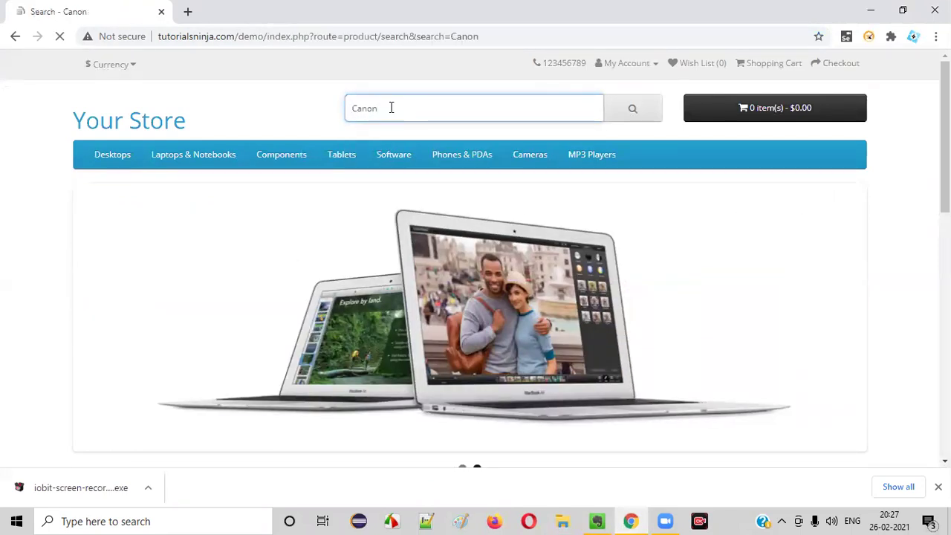
pyautogui.scroll(-3, 344, 253)
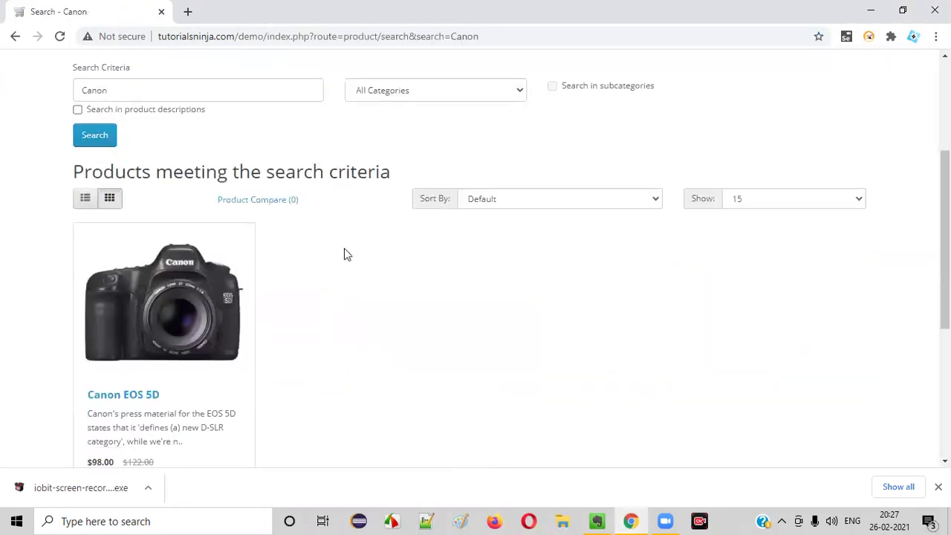
pyautogui.click(187, 303)
# - Check that the required Select dropdown offers only 'Please Select'
pyautogui.scroll(-2, 713, 196)
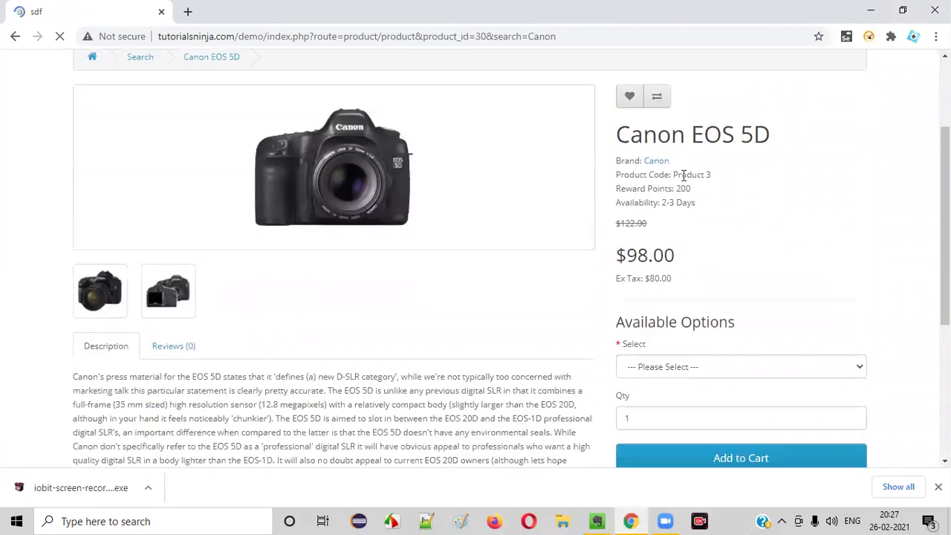
pyautogui.scroll(-2, 738, 389)
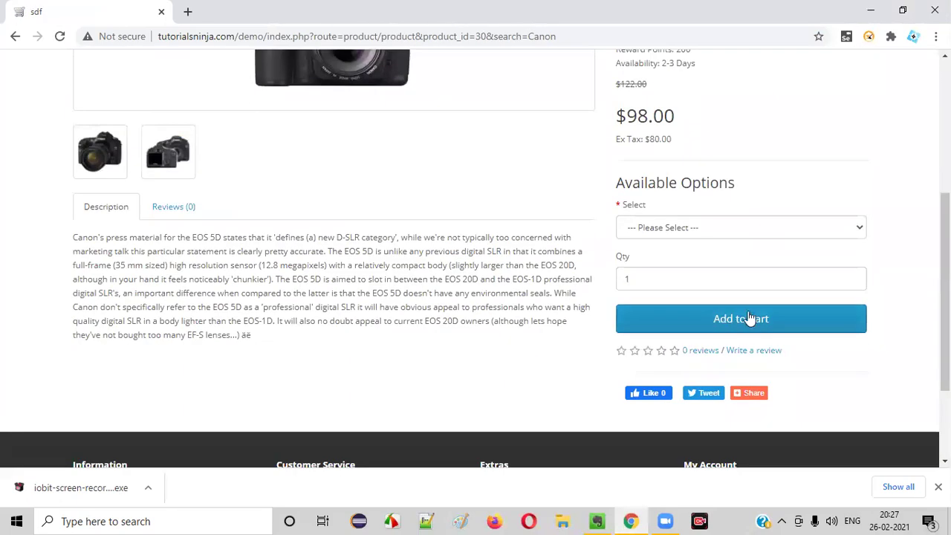
pyautogui.click(671, 232)
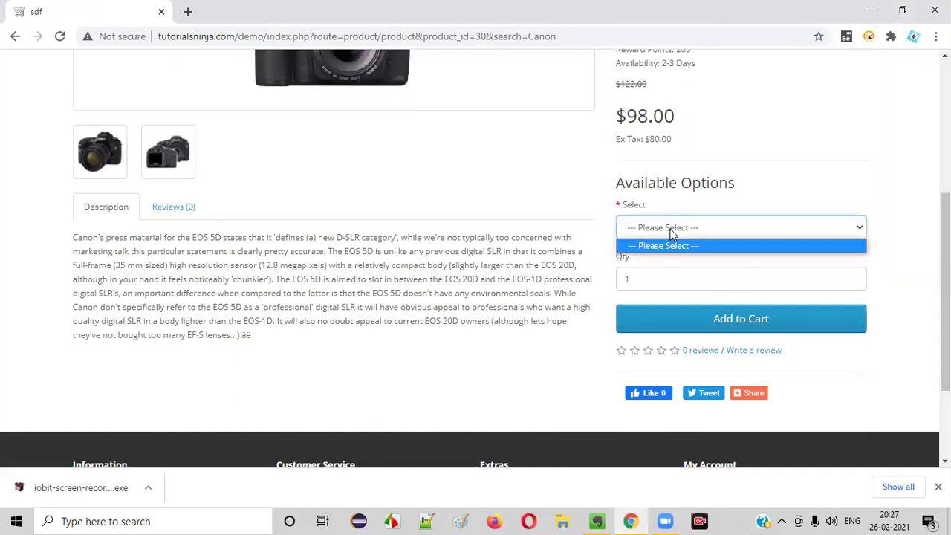
pyautogui.click(706, 207)
pyautogui.click(691, 231)
pyautogui.click(570, 178)
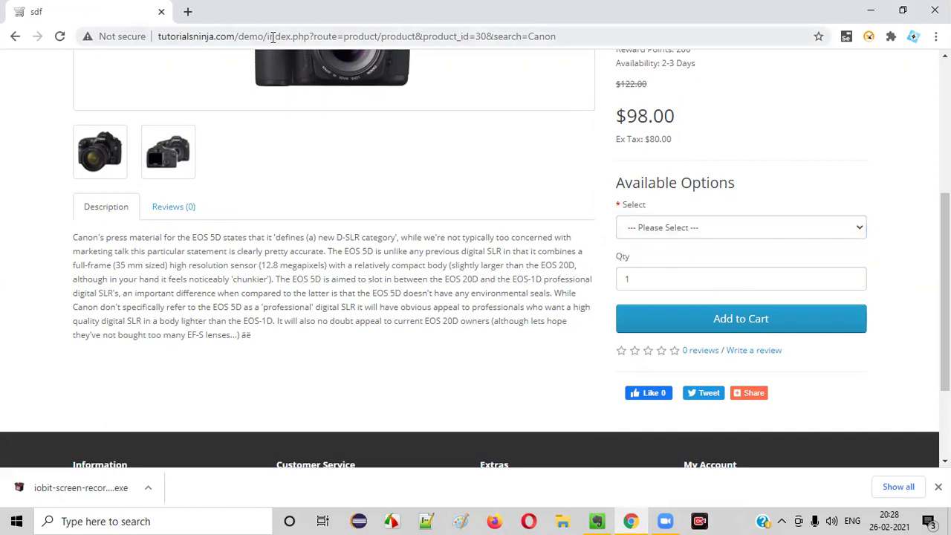
# - Trim the address back to /demo/ to load the store home page
pyautogui.moveTo(264, 39); pyautogui.dragTo(578, 27)
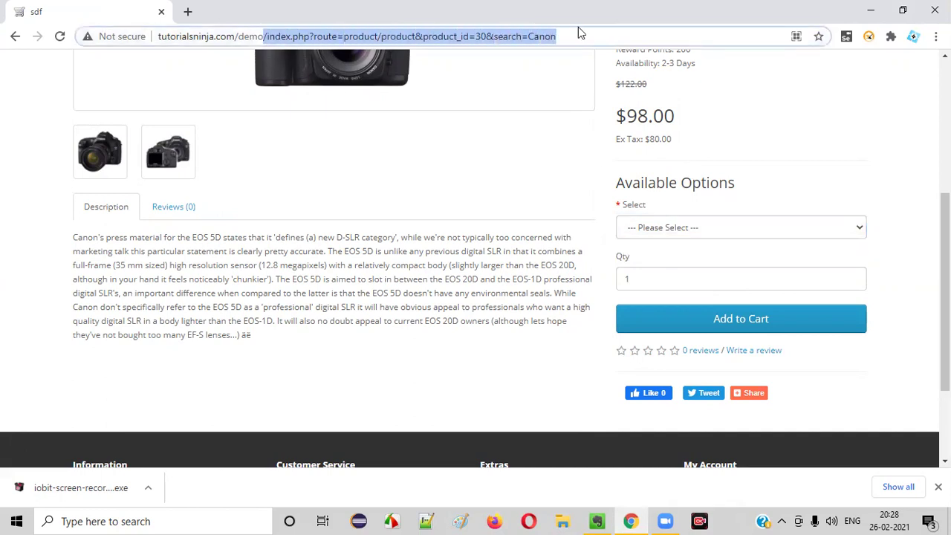
pyautogui.press('BackSpace')
pyautogui.press('Return')
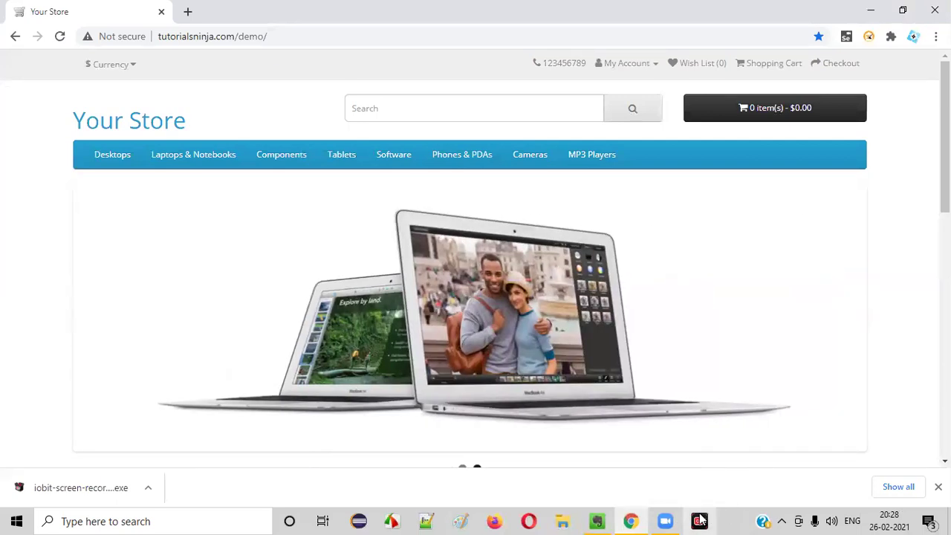
# - Launch IObit Screen Recorder and set its recording region to Full Screen
pyautogui.click(703, 520)
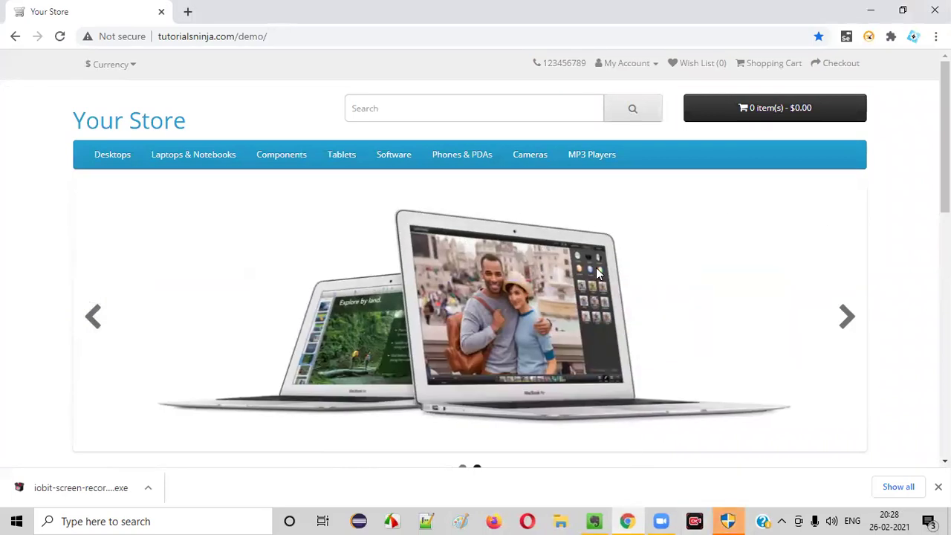
pyautogui.click(729, 520)
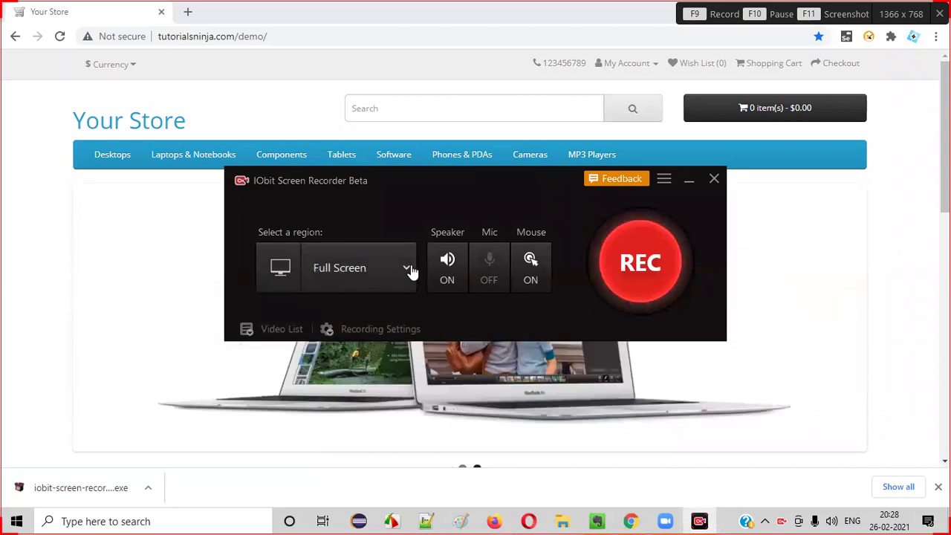
pyautogui.click(407, 269)
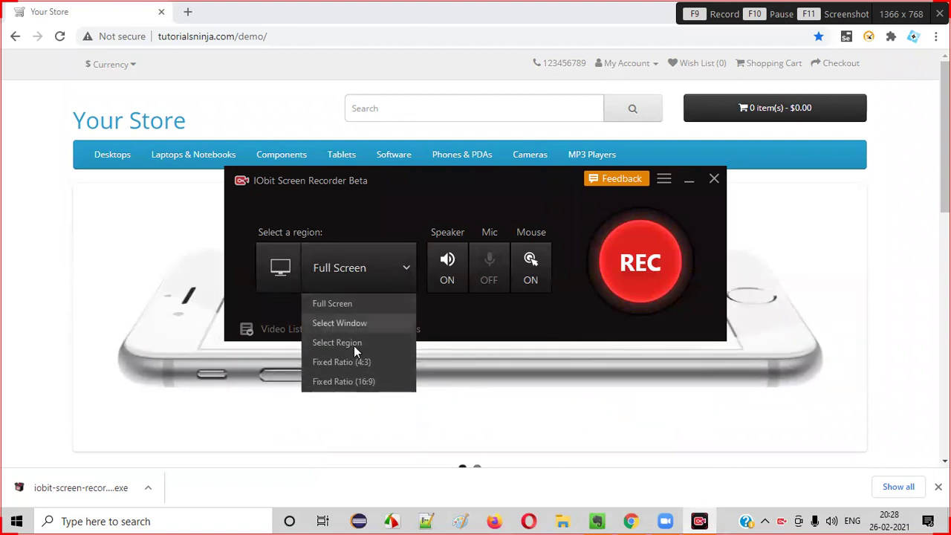
pyautogui.click(353, 307)
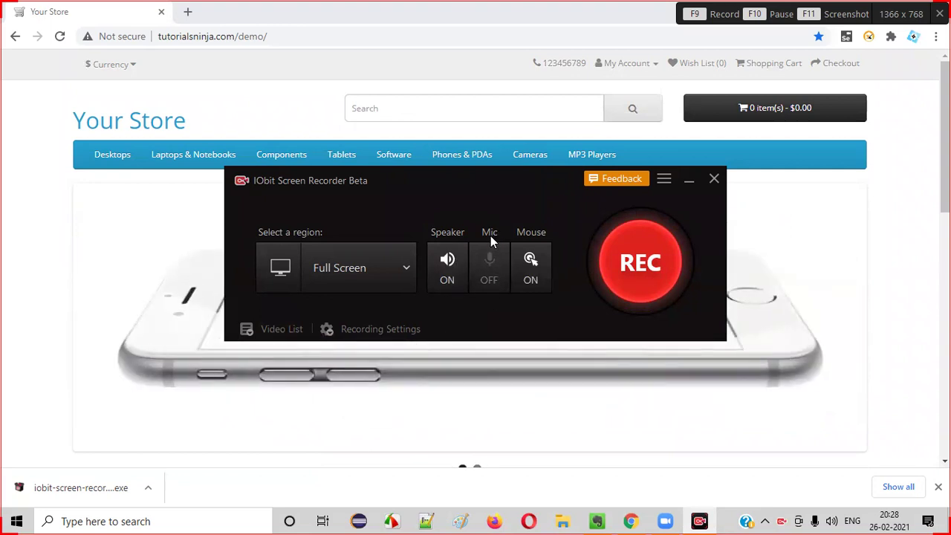
# - Switch microphone recording on, leaving speaker and mouse-click recording enabled
pyautogui.moveTo(529, 177); pyautogui.dragTo(550, 175)
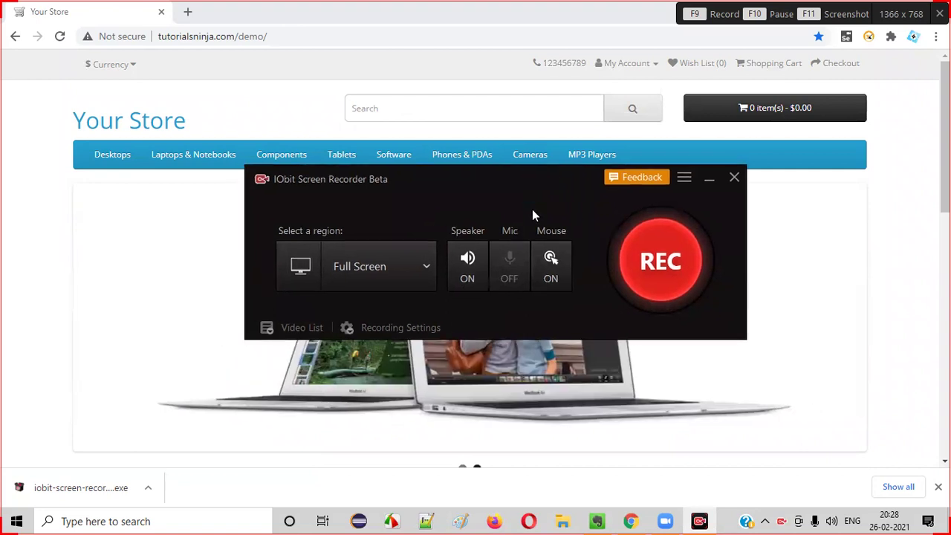
pyautogui.click(510, 274)
pyautogui.click(511, 278)
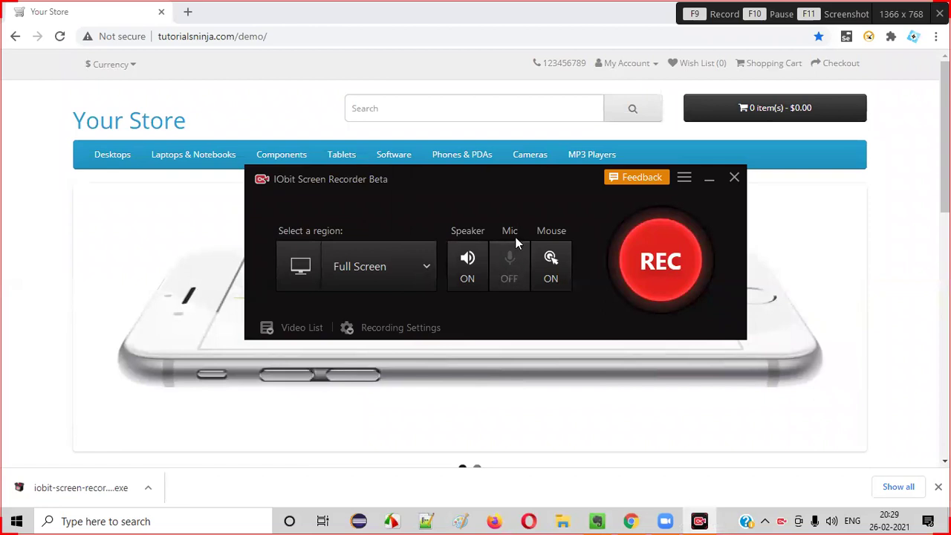
pyautogui.click(513, 277)
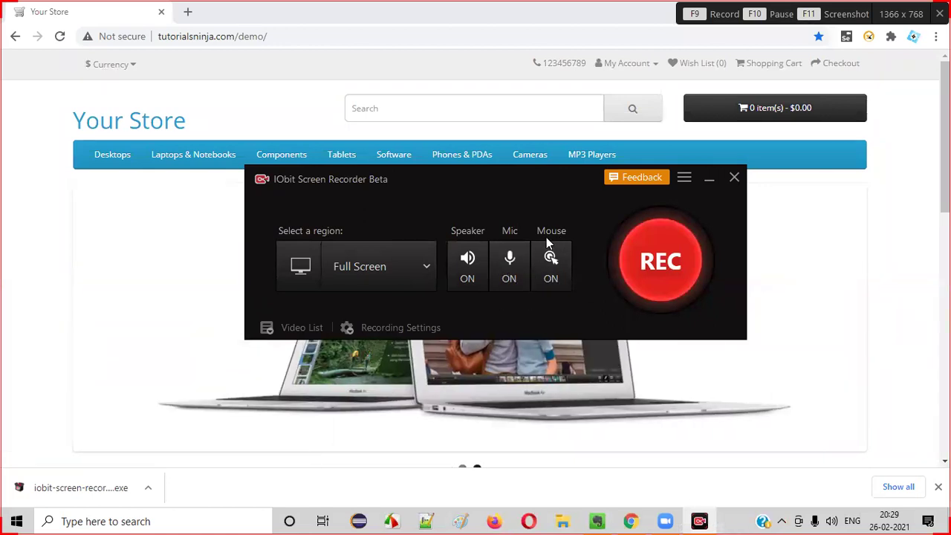
pyautogui.click(553, 281)
pyautogui.click(555, 282)
pyautogui.click(552, 272)
pyautogui.click(554, 289)
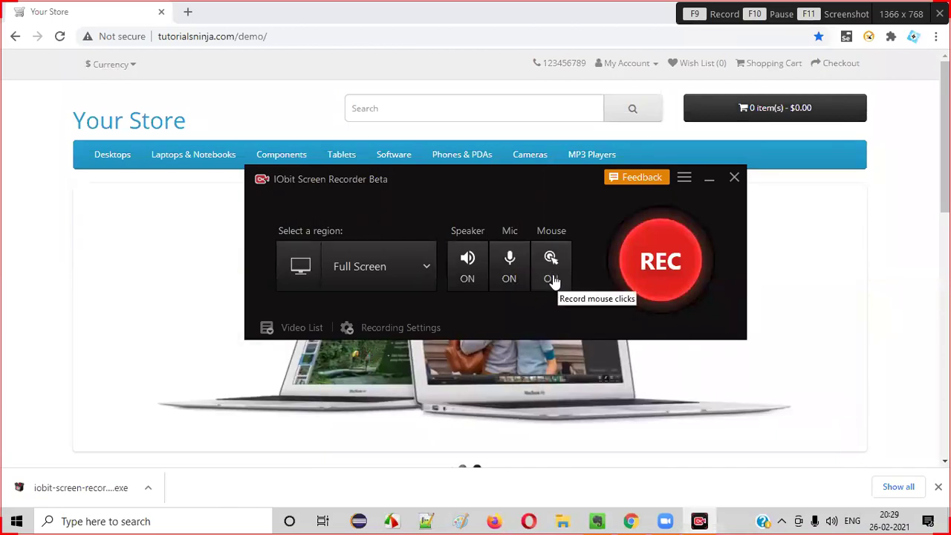
pyautogui.click(684, 180)
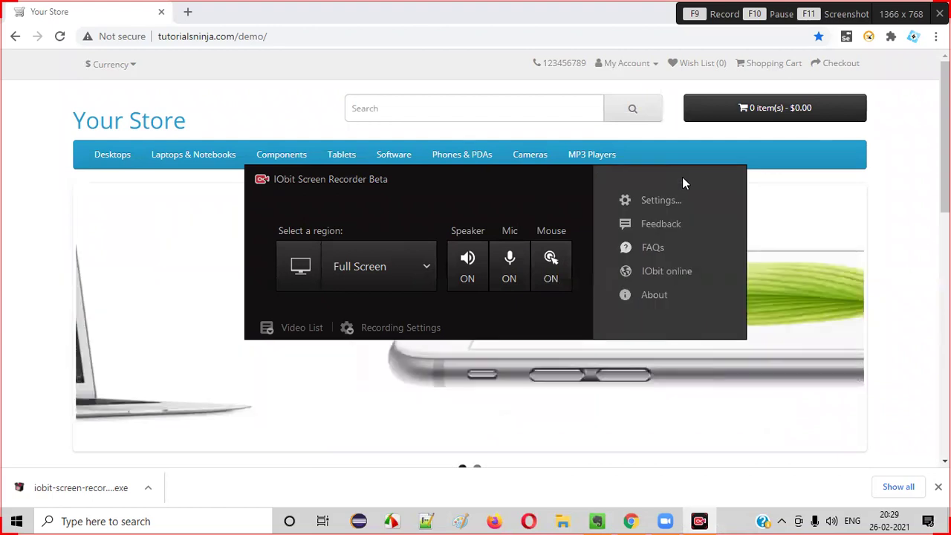
pyautogui.click(680, 181)
pyautogui.click(688, 178)
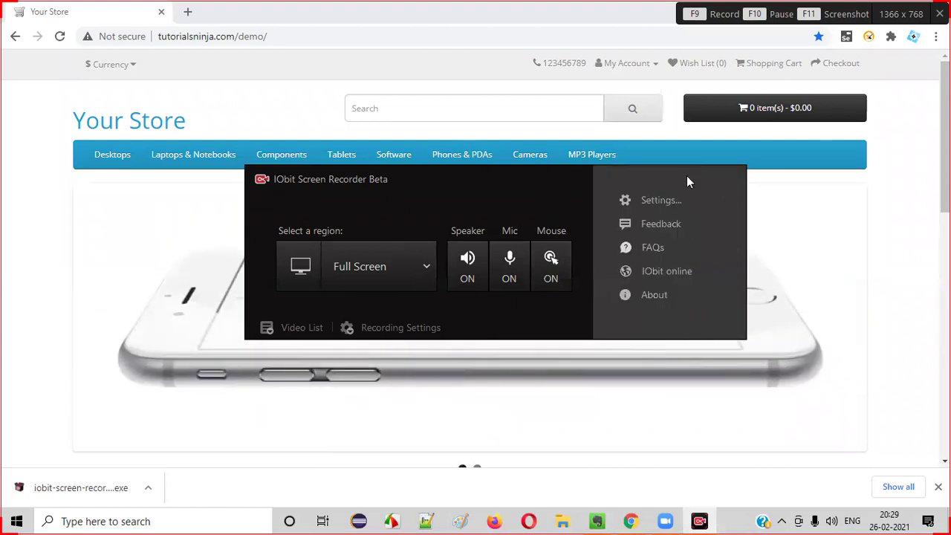
pyautogui.click(672, 200)
pyautogui.scroll(-6, 491, 245)
pyautogui.scroll(6, 494, 253)
pyautogui.scroll(-2, 535, 207)
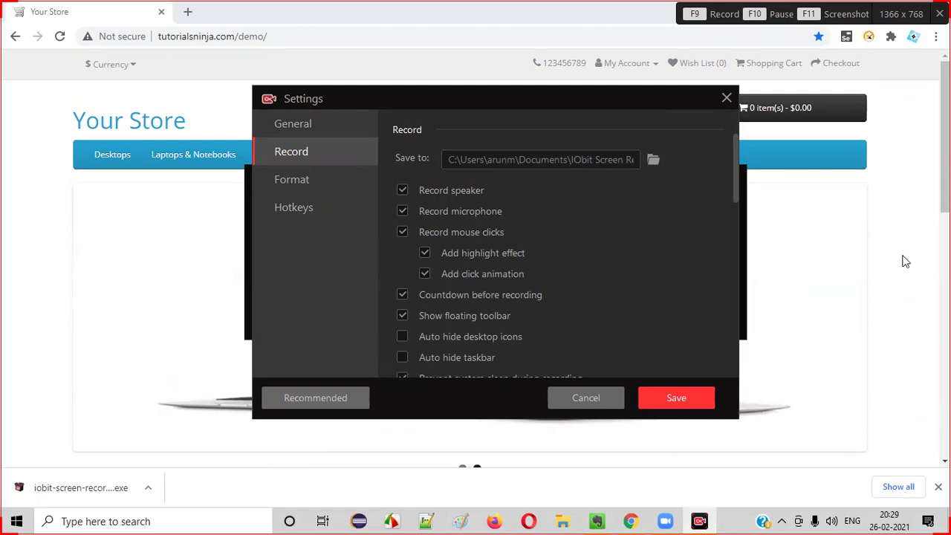
pyautogui.scroll(-1, 571, 268)
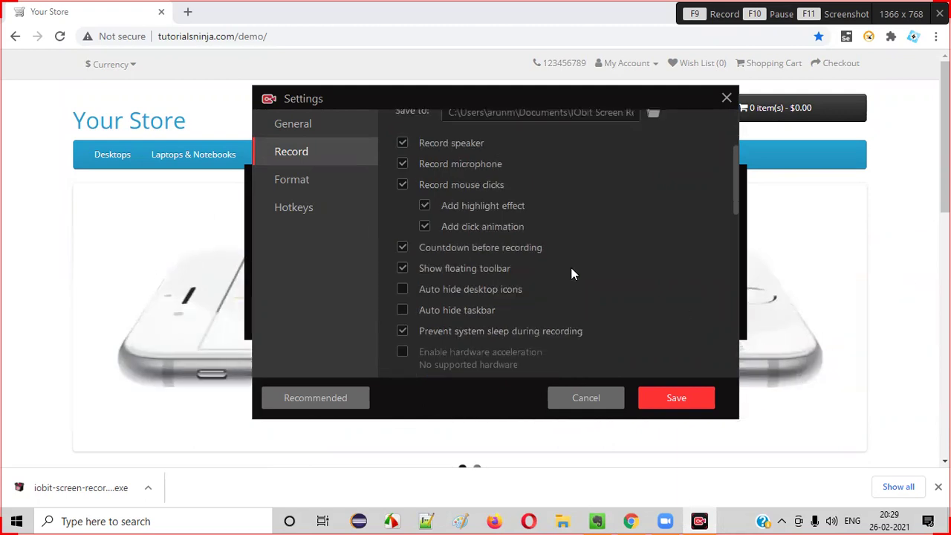
pyautogui.scroll(-2, 518, 239)
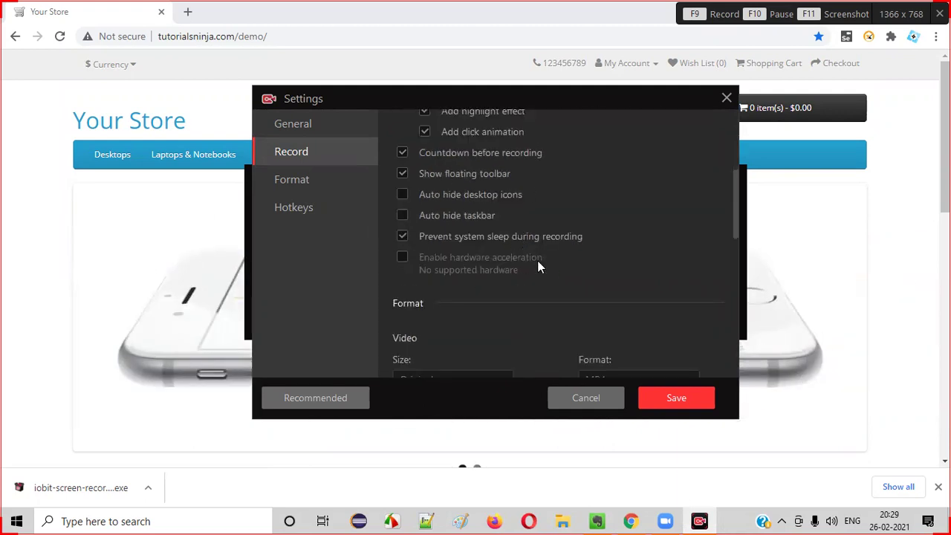
pyautogui.scroll(-4, 536, 245)
pyautogui.click(676, 399)
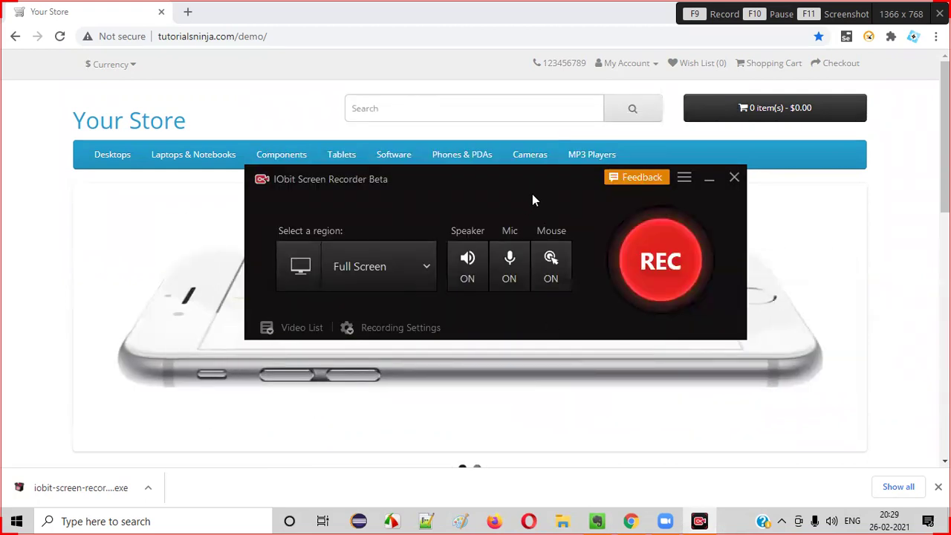
# - Start the Full Screen recording with the red REC button
pyautogui.moveTo(532, 193); pyautogui.dragTo(659, 311)
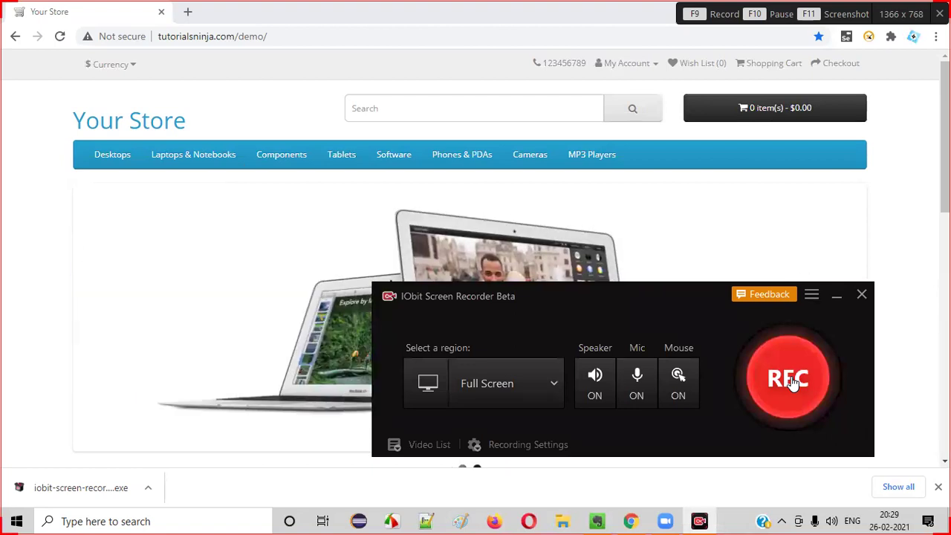
pyautogui.click(791, 381)
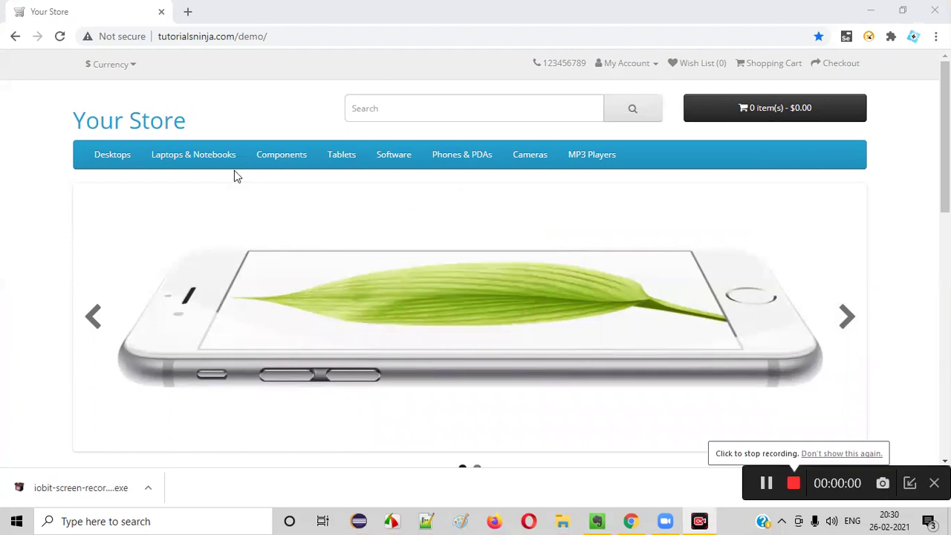
# - Search the store for 'Canon' and open the Canon EOS 5D page
pyautogui.click(275, 35)
pyautogui.click(386, 109)
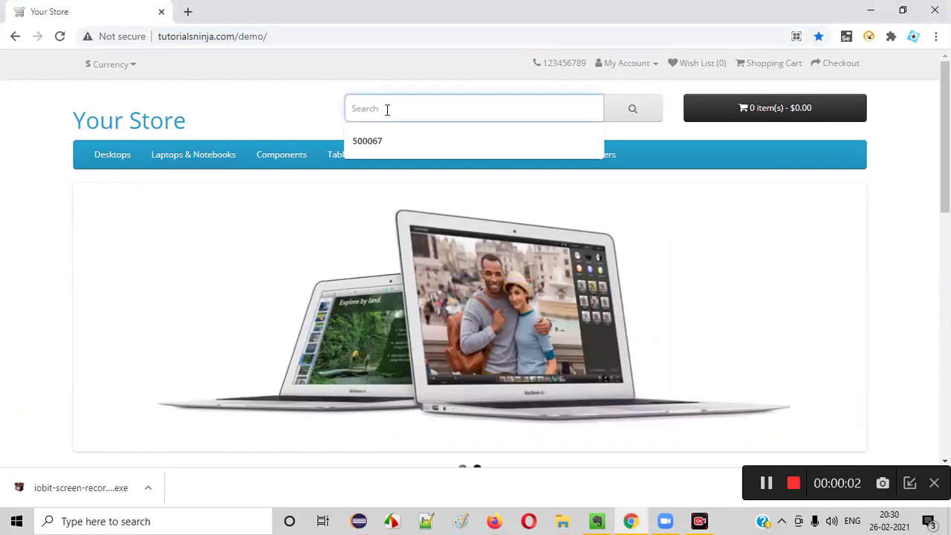
pyautogui.write('Canon')
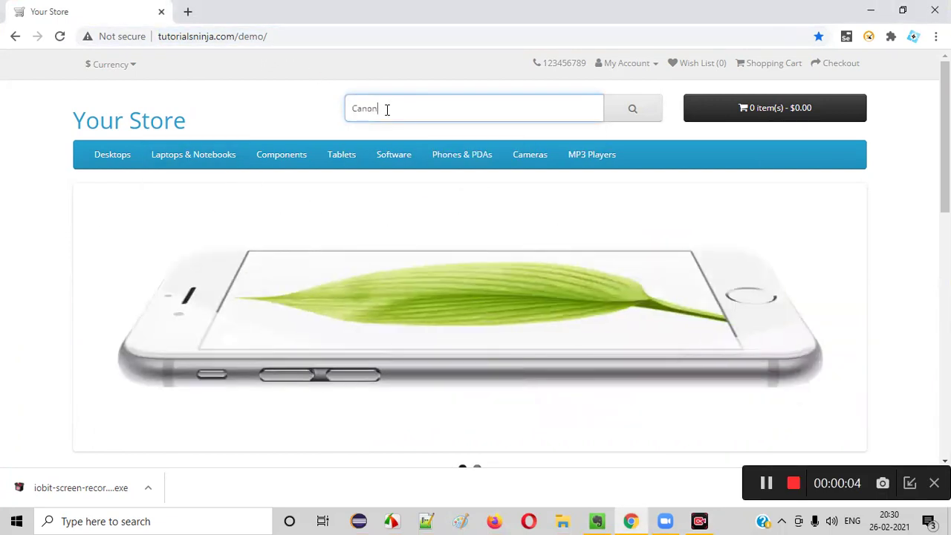
pyautogui.click(631, 118)
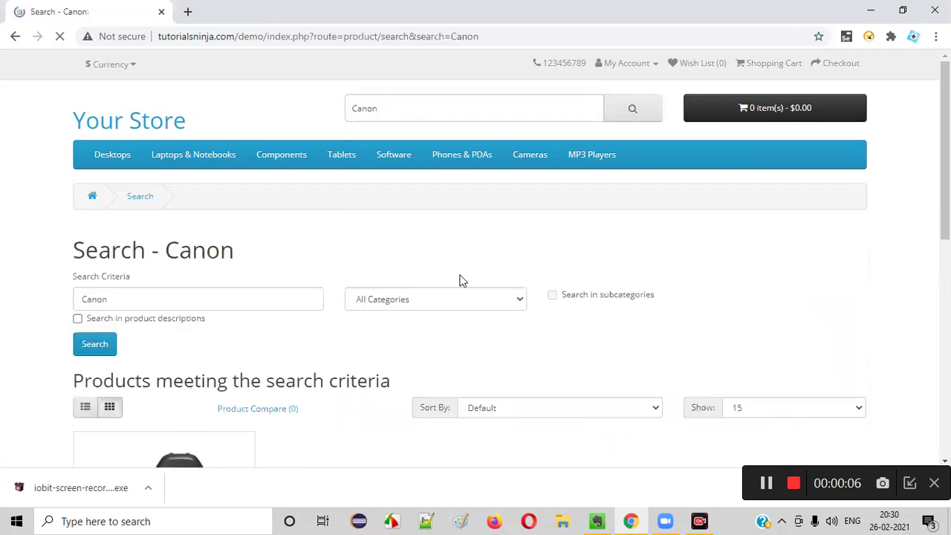
pyautogui.scroll(-4, 416, 282)
pyautogui.click(166, 243)
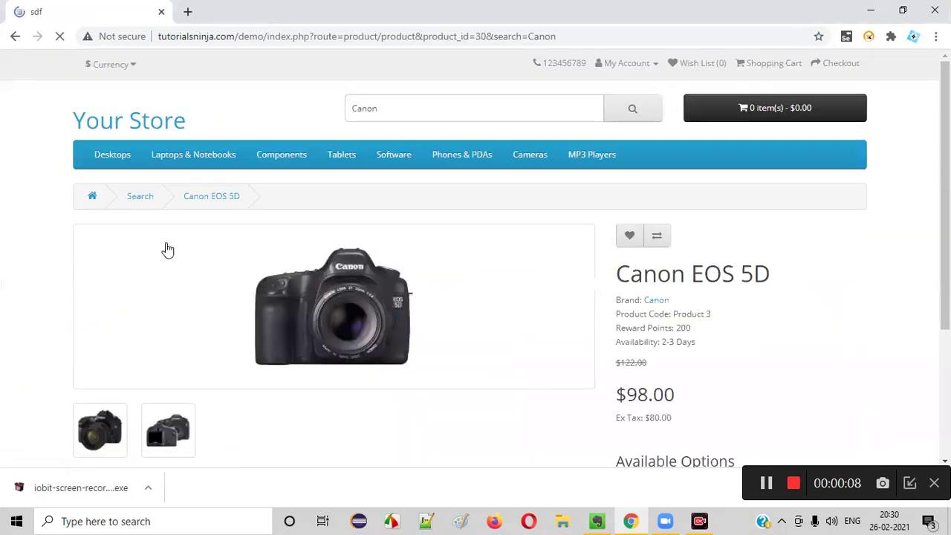
# - Open the Select dropdown, trigger 'Select required!' with Add to Cart, then pause recording
pyautogui.scroll(-4, 513, 236)
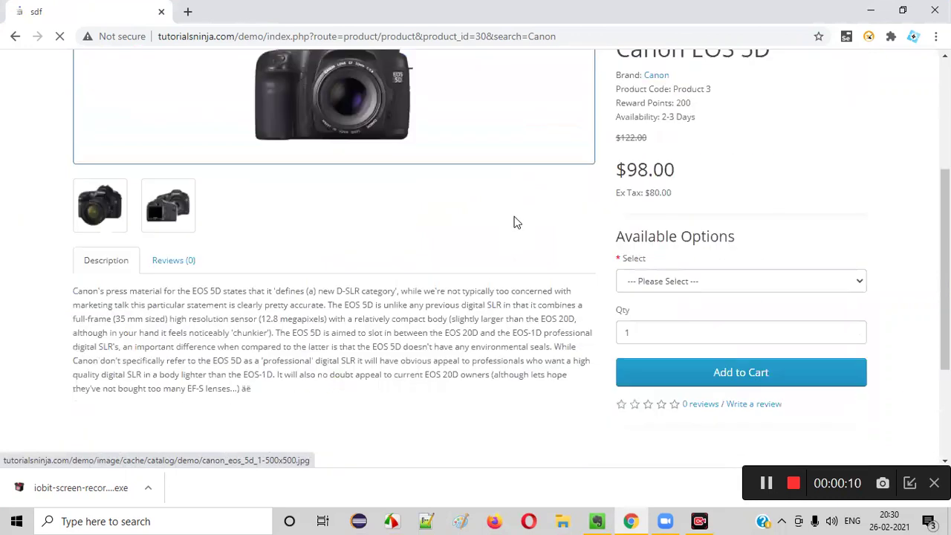
pyautogui.click(705, 230)
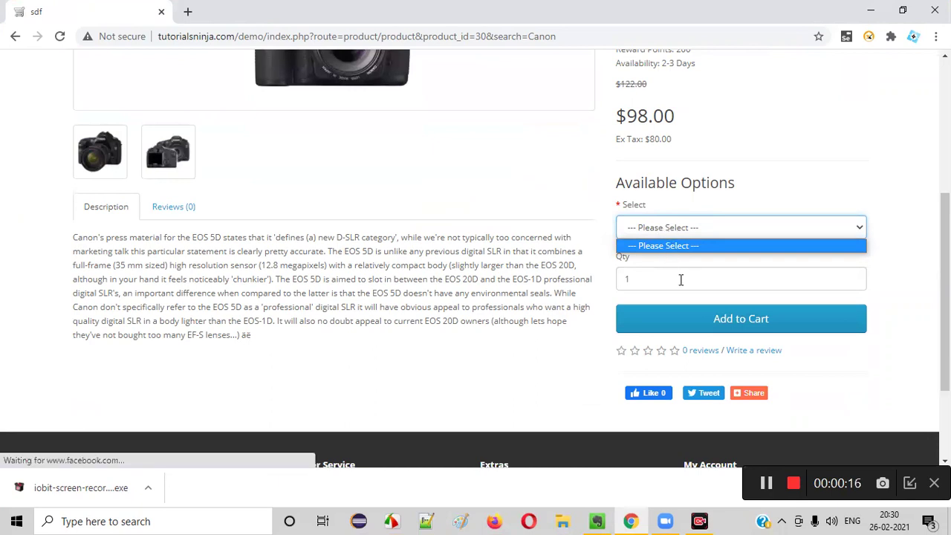
pyautogui.click(715, 328)
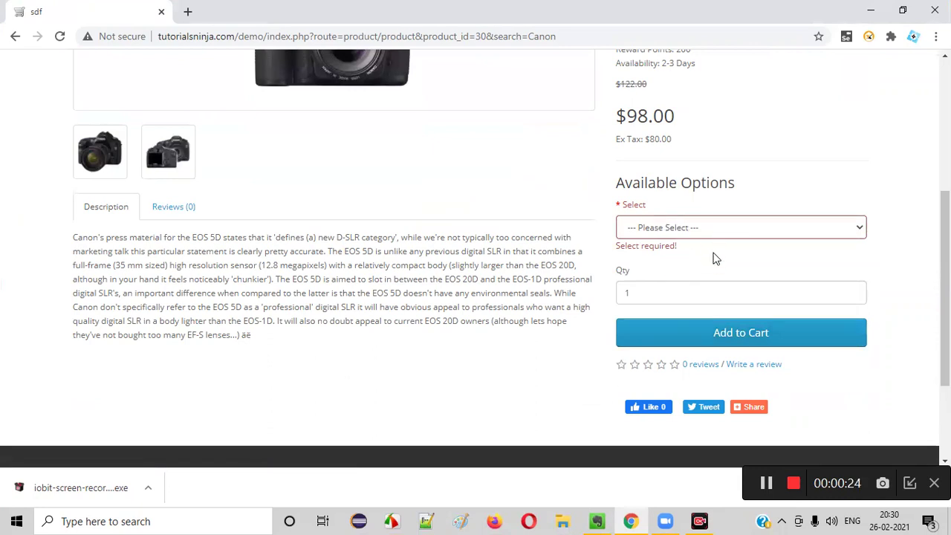
pyautogui.click(766, 483)
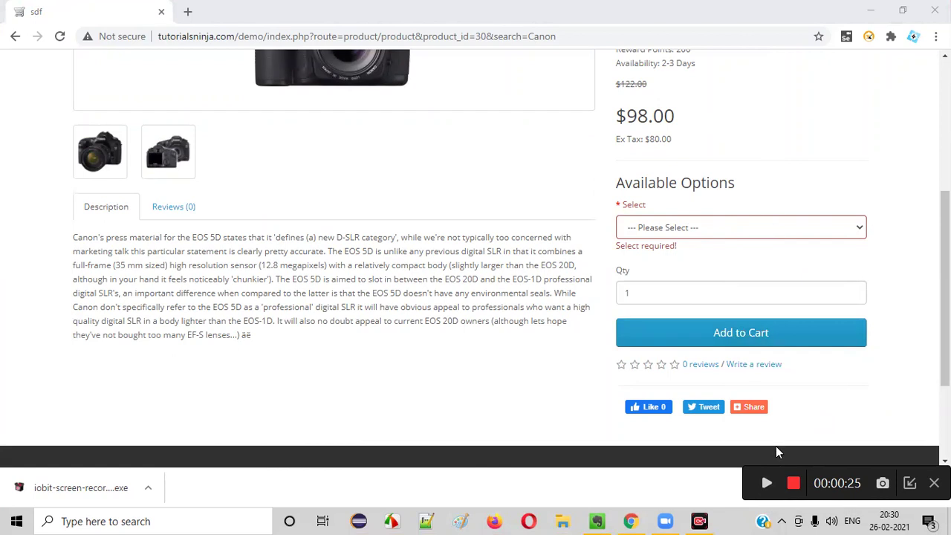
# - Stop recording to save 20210226_203002.MP4 and delete the older 20210226_201553.MP4
pyautogui.click(794, 483)
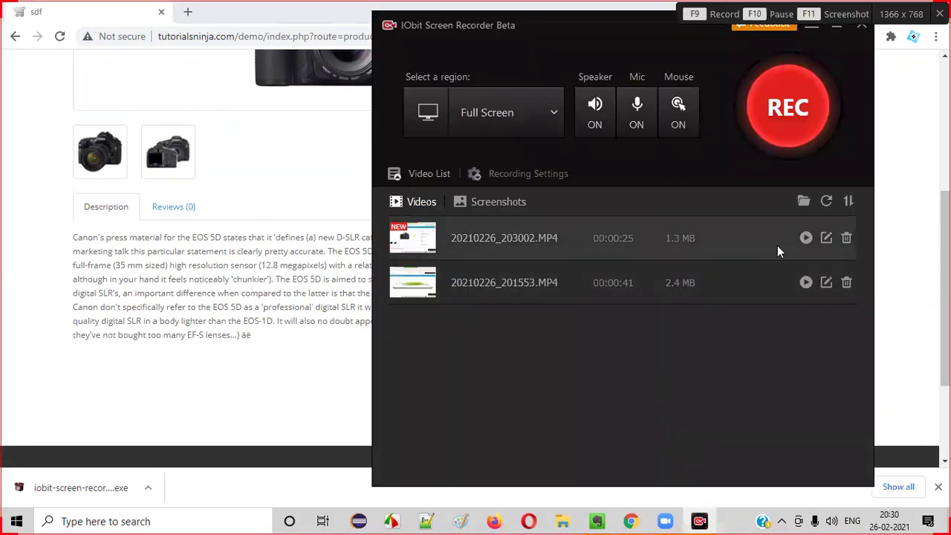
pyautogui.click(846, 282)
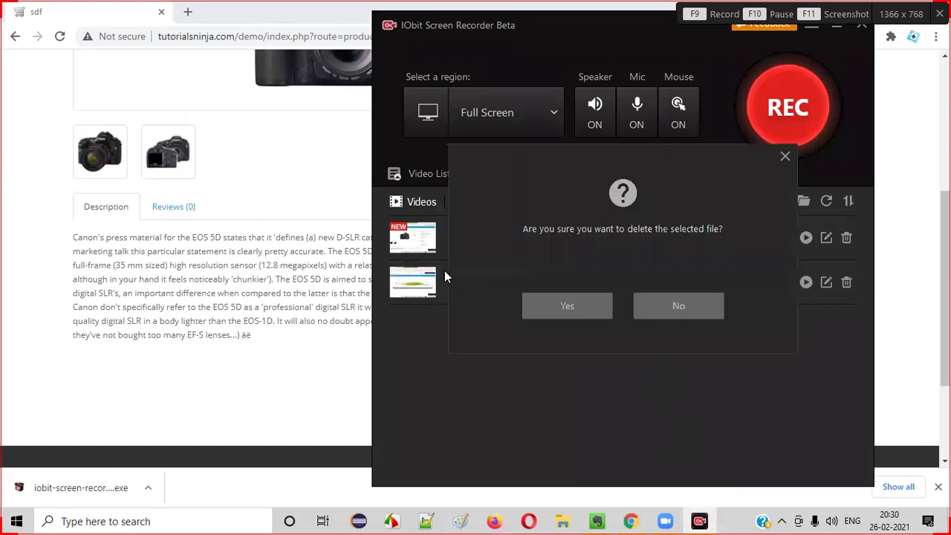
pyautogui.click(586, 307)
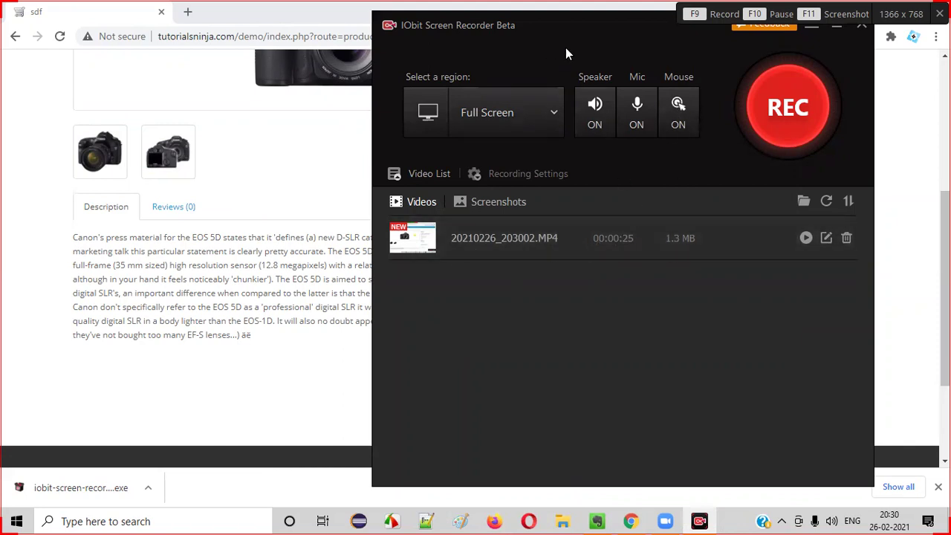
pyautogui.moveTo(578, 26); pyautogui.dragTo(402, 53)
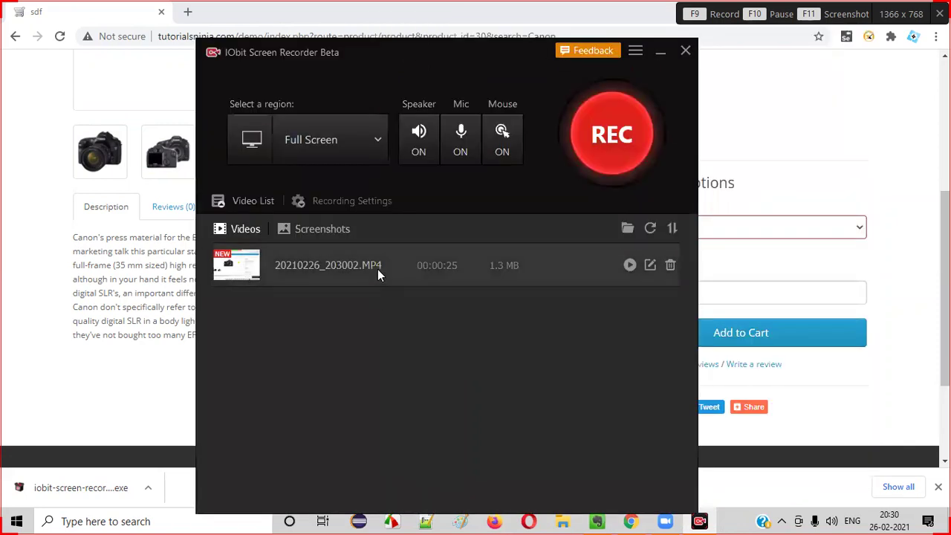
pyautogui.rightClick(570, 263)
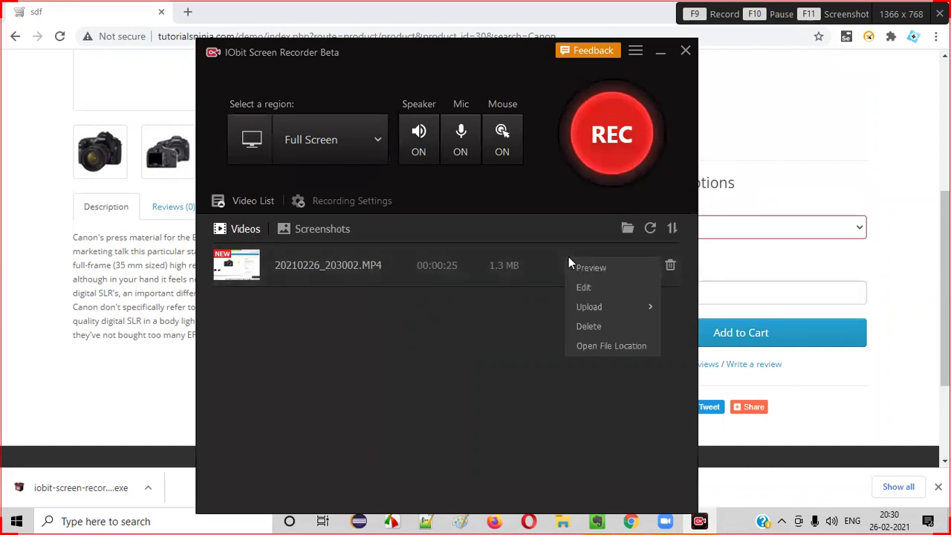
pyautogui.click(607, 350)
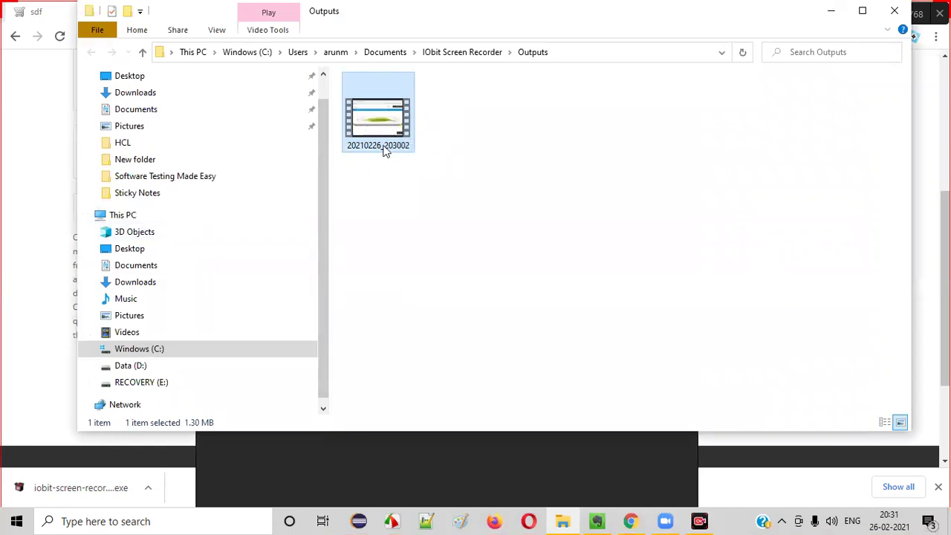
pyautogui.click(830, 11)
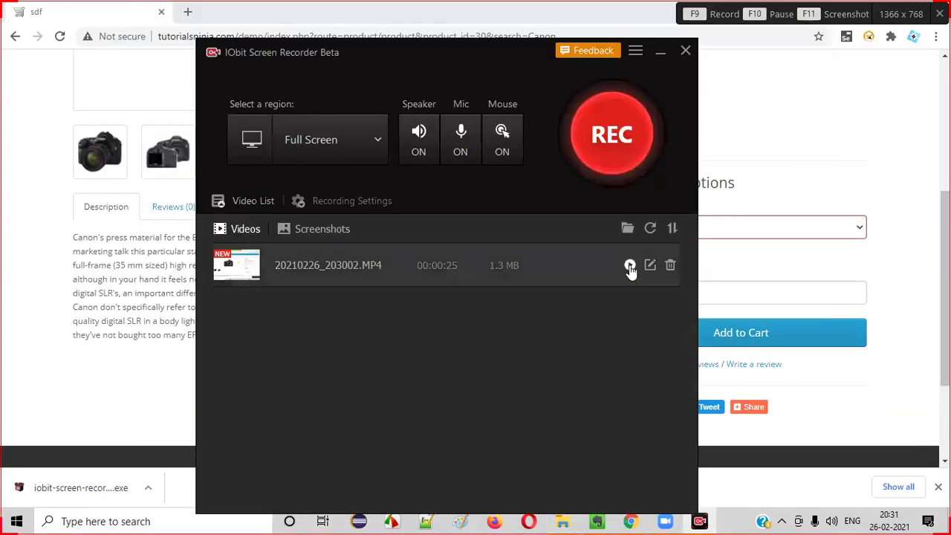
pyautogui.click(630, 265)
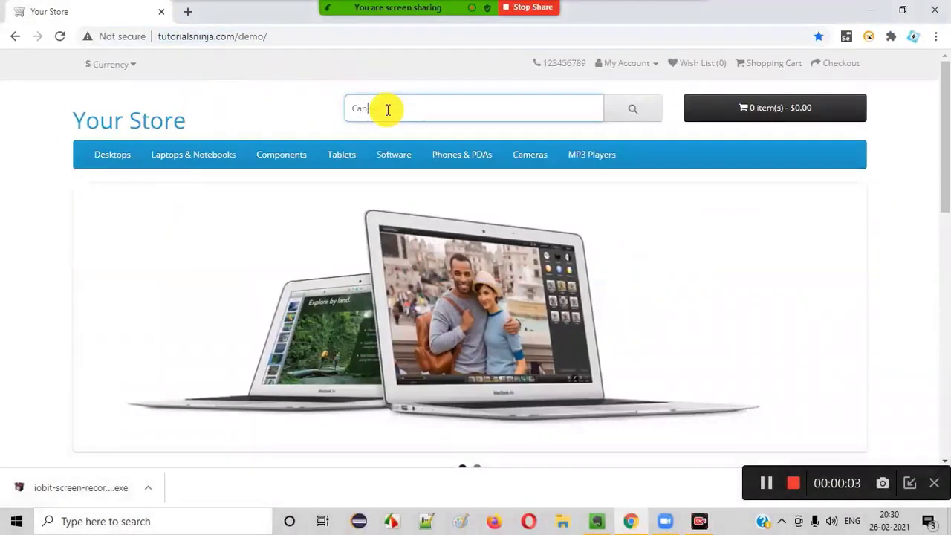
pyautogui.moveTo(628, 264)
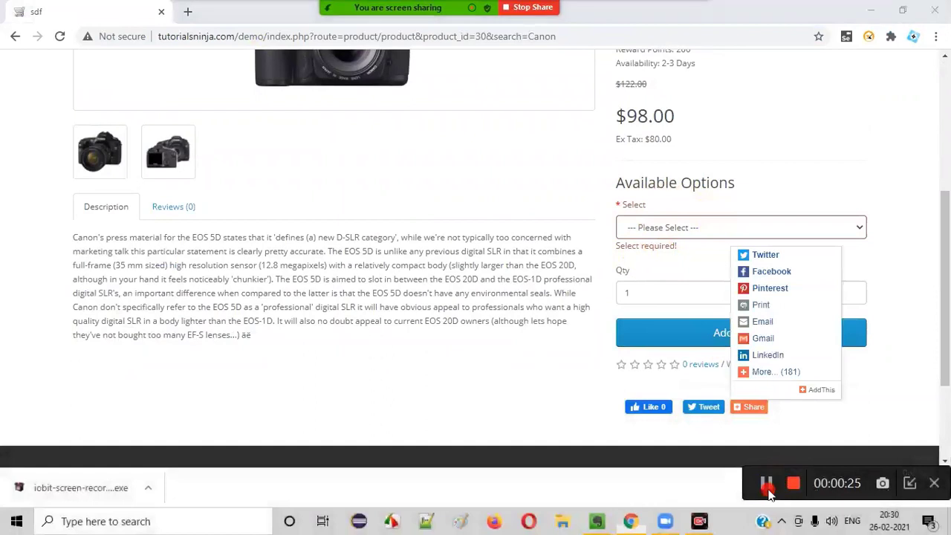
pyautogui.hotkey('alt', 'F4')
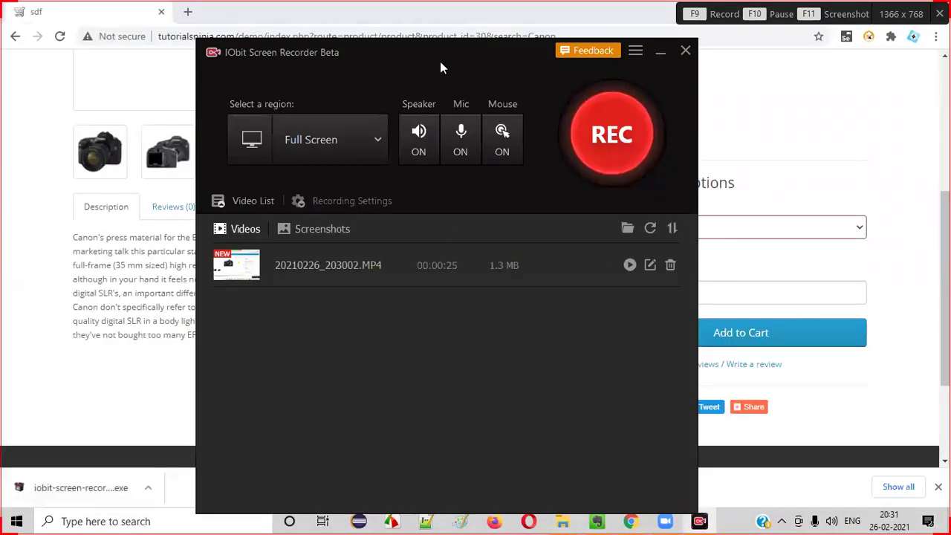
# - Open the 20210226_203002 MP4's file location in the Outputs folder
pyautogui.moveTo(445, 57); pyautogui.dragTo(498, 54)
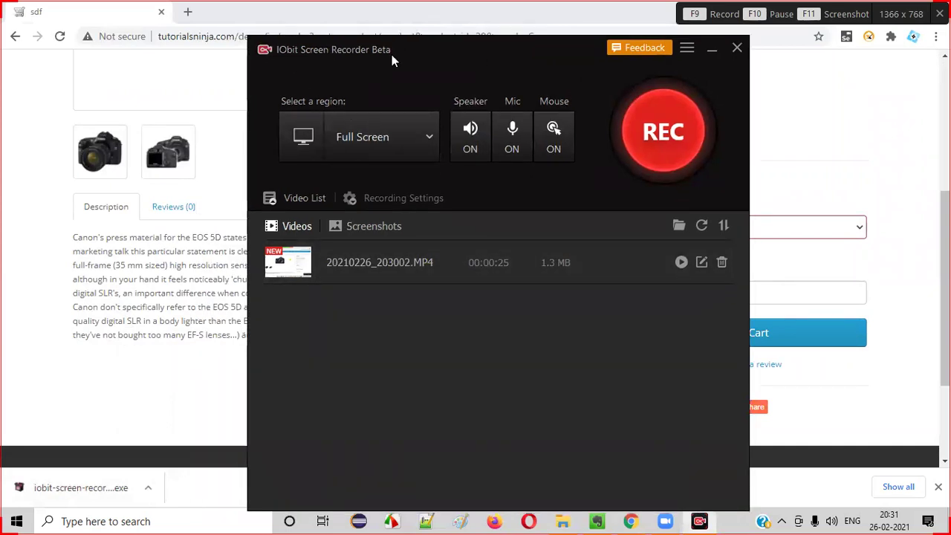
pyautogui.rightClick(578, 260)
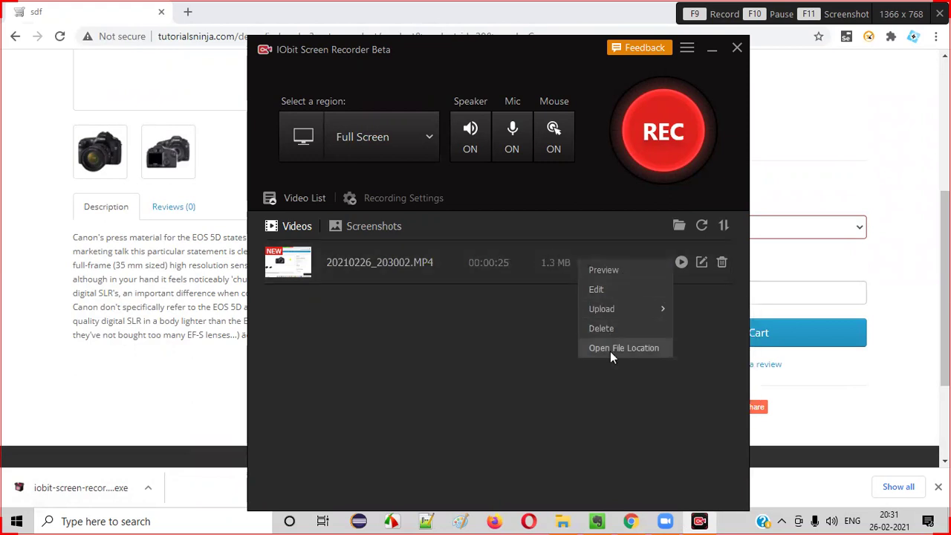
pyautogui.rightClick(484, 262)
pyautogui.click(532, 353)
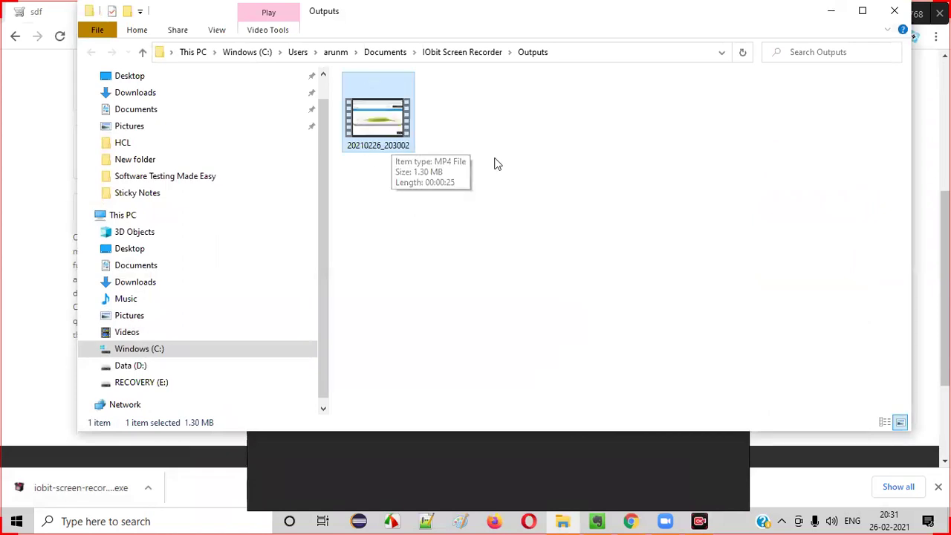
pyautogui.moveTo(619, 33); pyautogui.dragTo(607, 58)
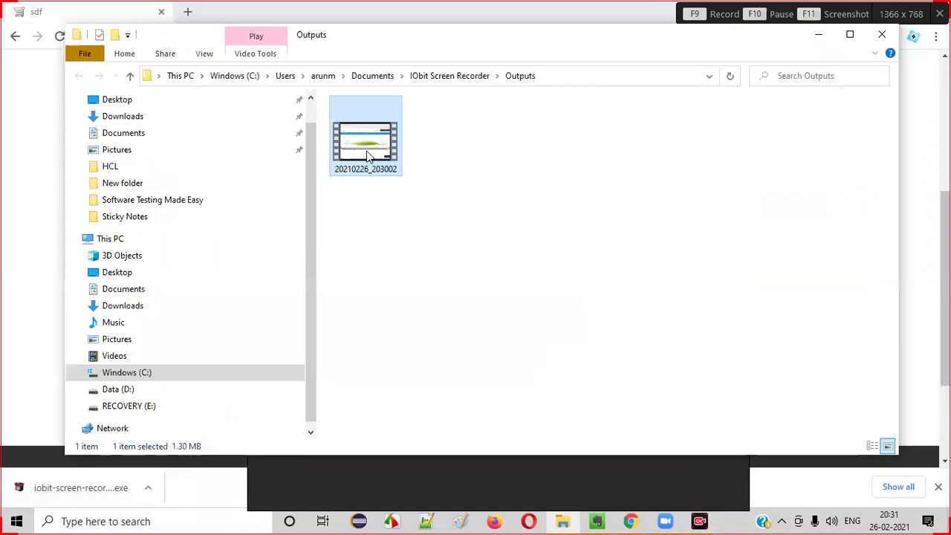
pyautogui.click(608, 518)
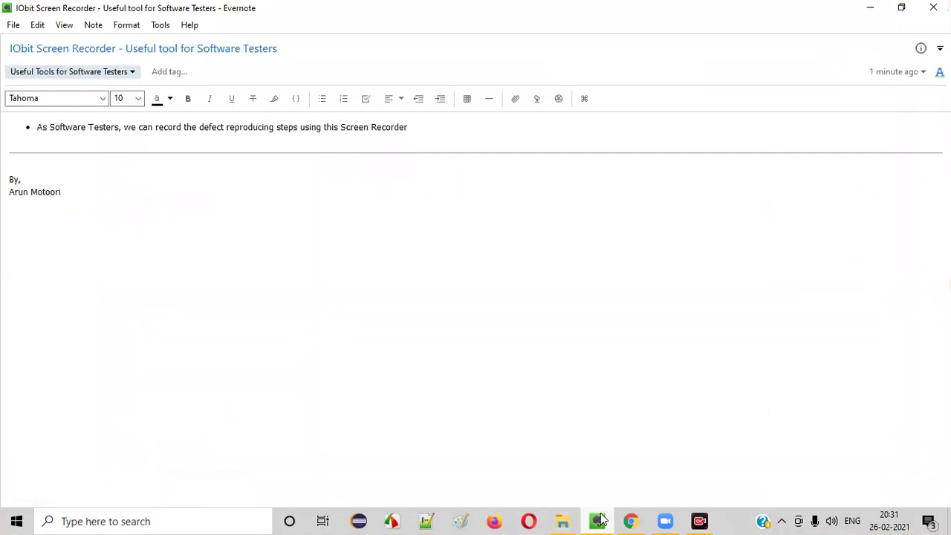